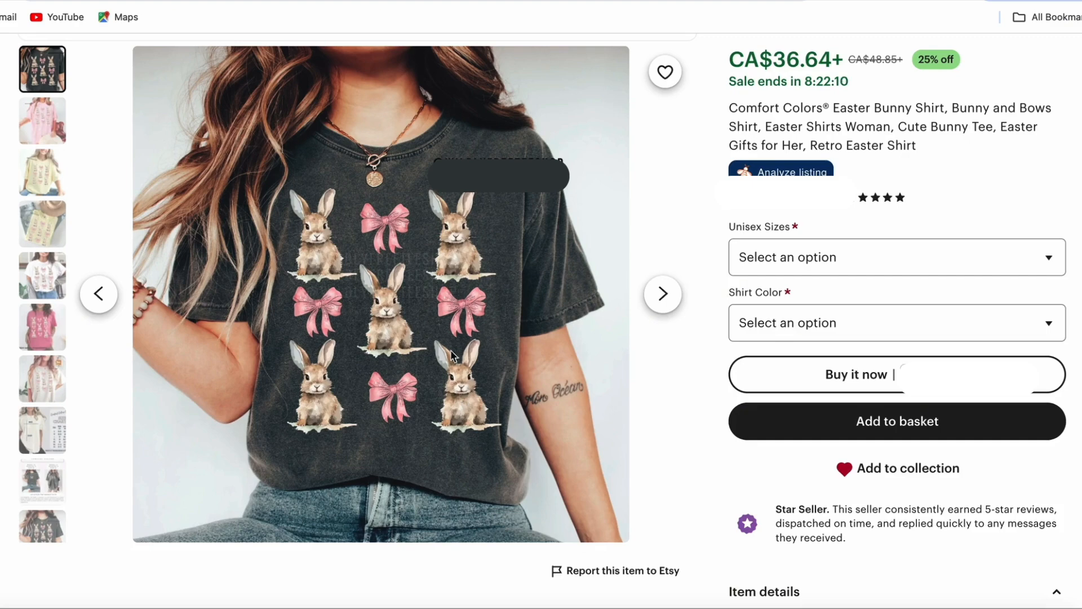
Step: Switch to Canva and create a new custom-size design of 4200 × 4800 px
left_click(394, 1)
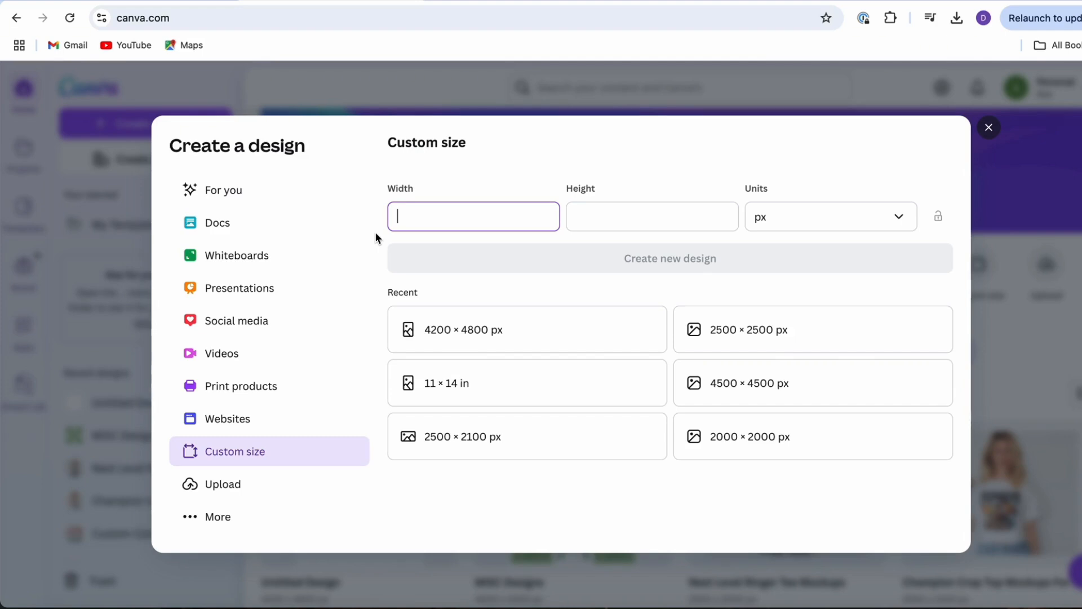
type("200")
left_click(593, 214)
type("4800")
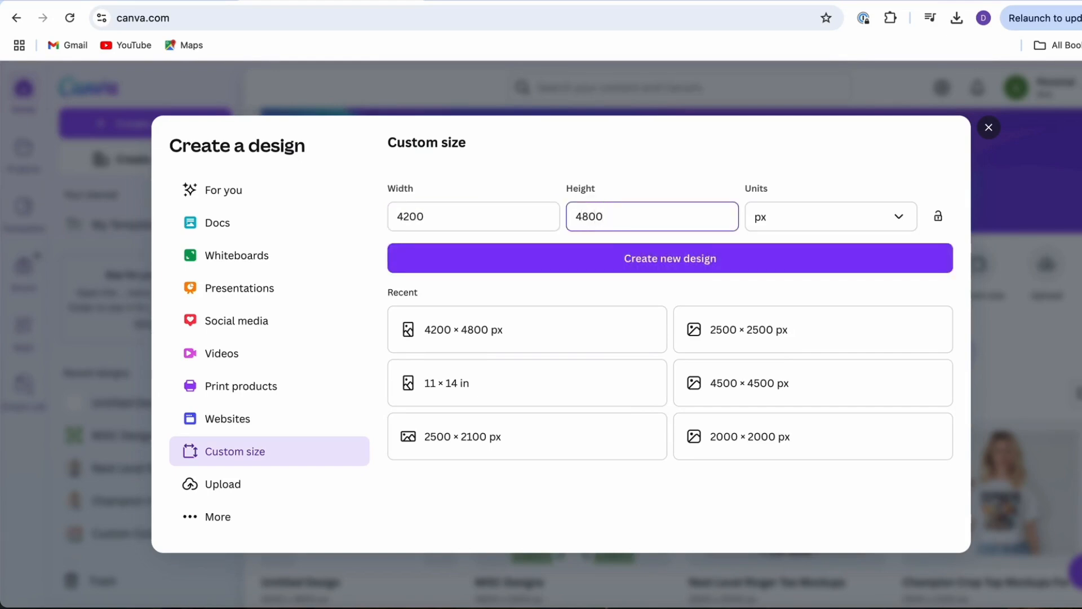
left_click(620, 260)
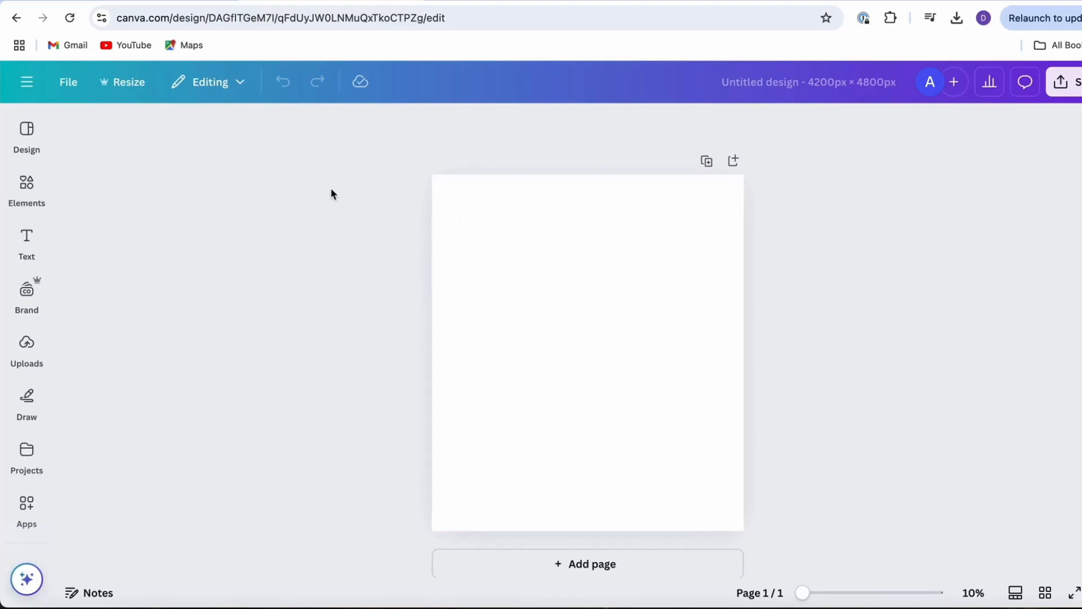
Step: Search the design elements for "coquette bow" and show all matching graphics
left_click(27, 183)
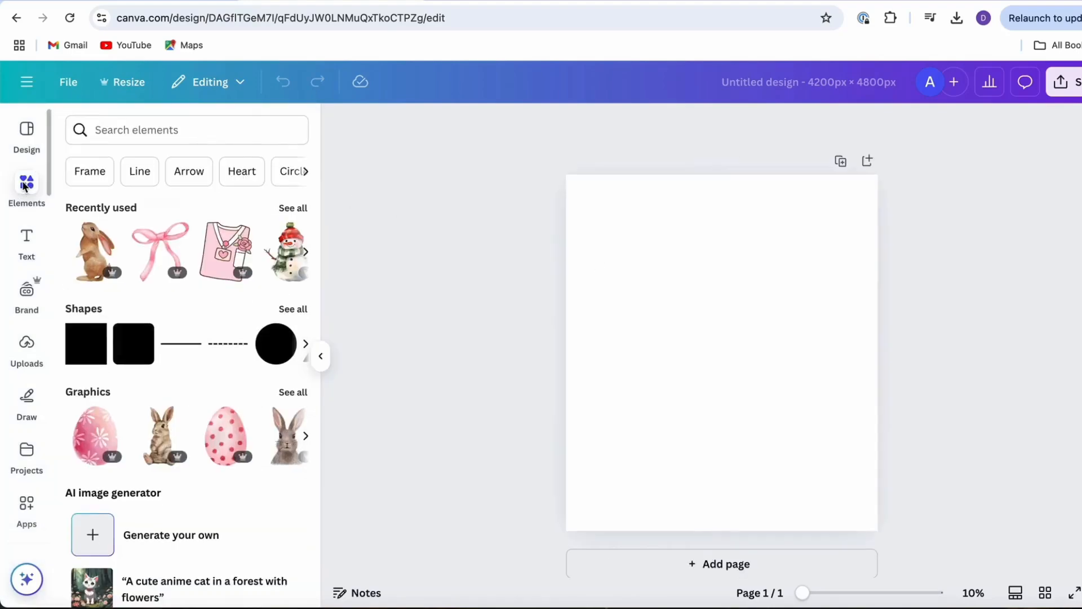
left_click(145, 131)
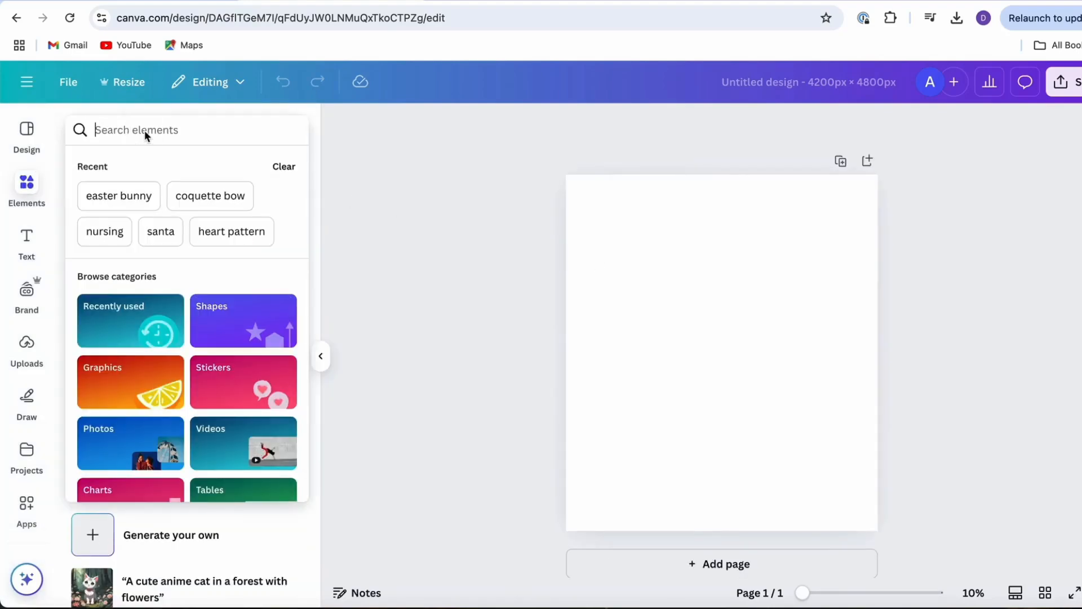
type("co")
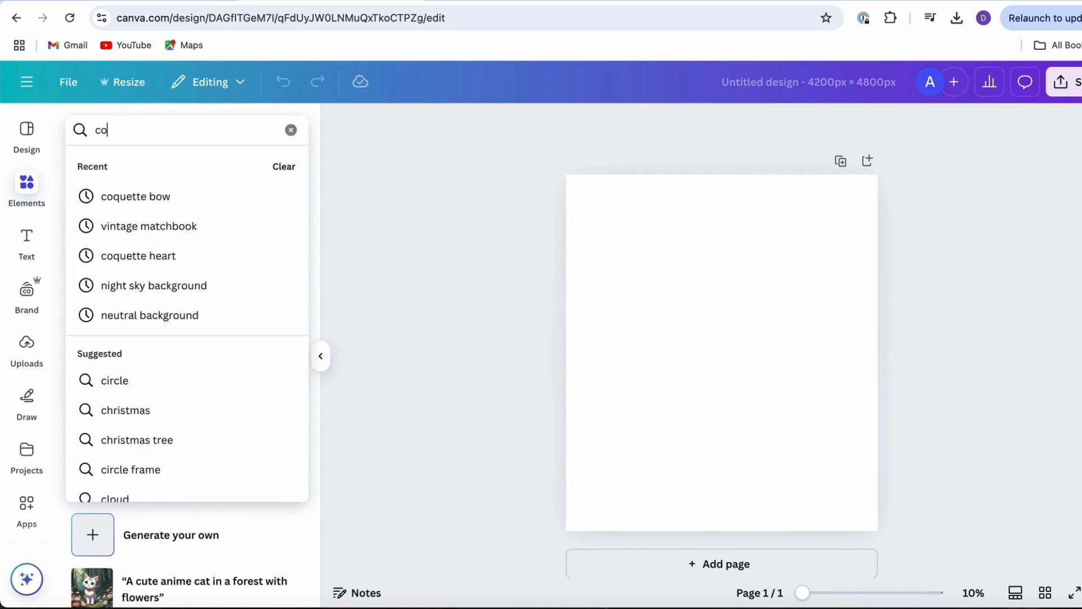
type("quett")
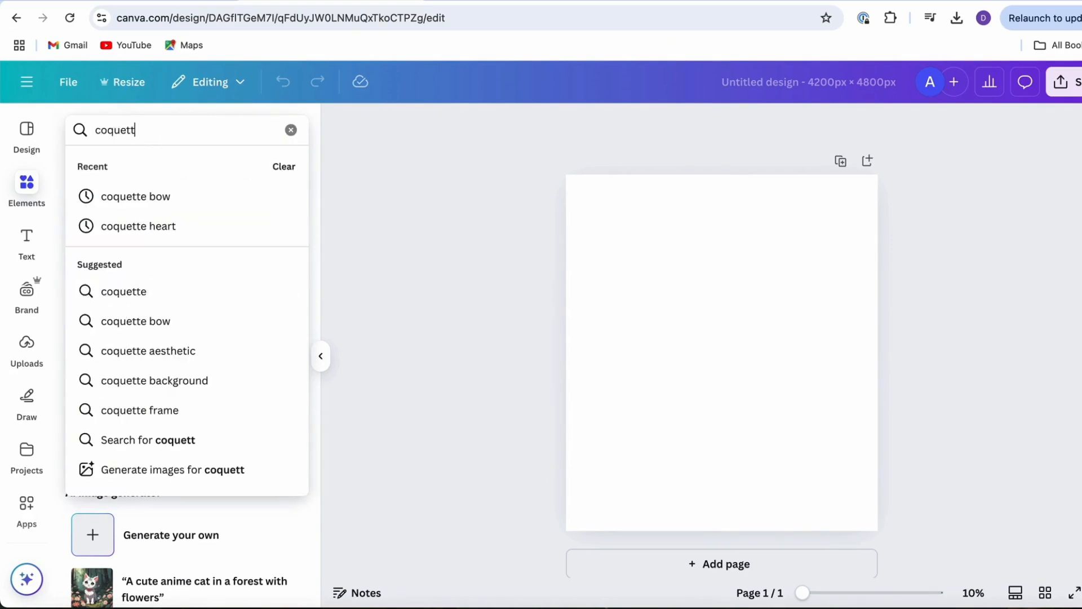
type("e bow")
key("Return")
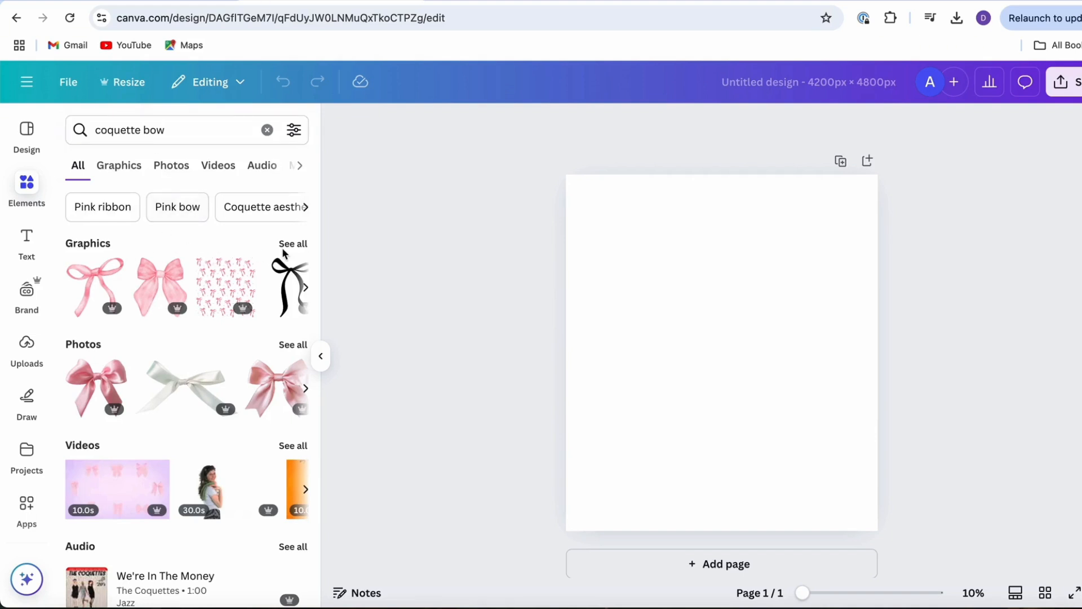
left_click(298, 244)
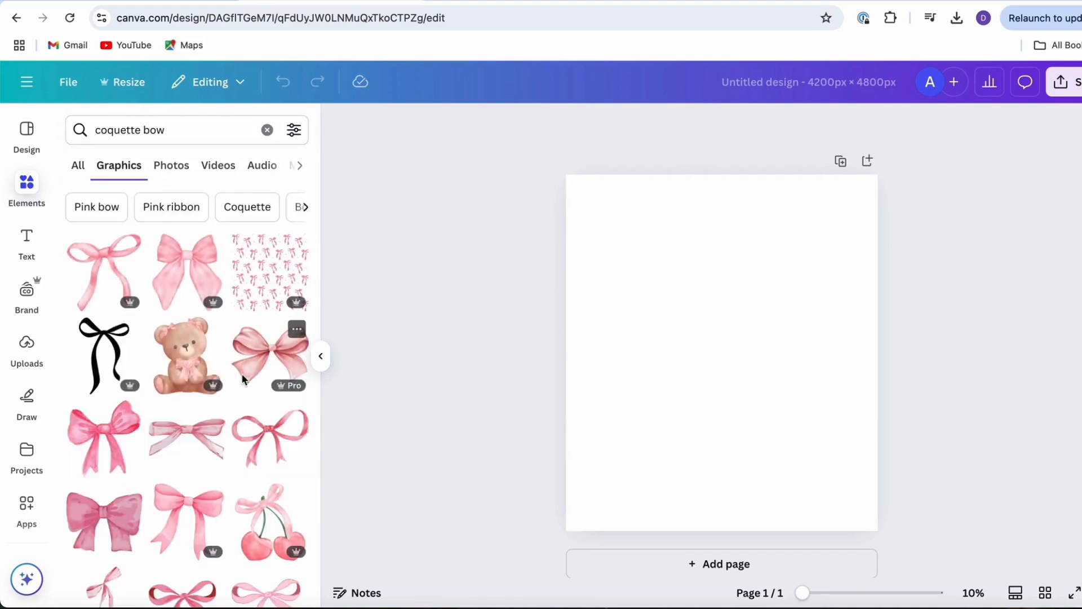
Step: Browse the coquette bow graphics for a pink bow that suits the shirt design
scroll(242, 375, "down", 1)
scroll(241, 373, "down", 4)
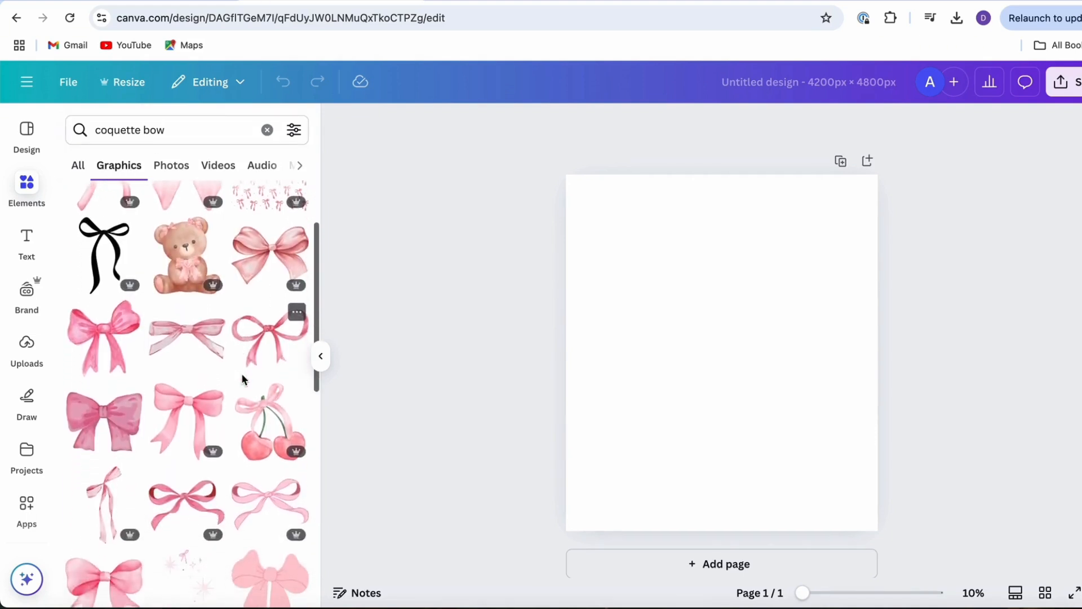
scroll(241, 373, "down", 2)
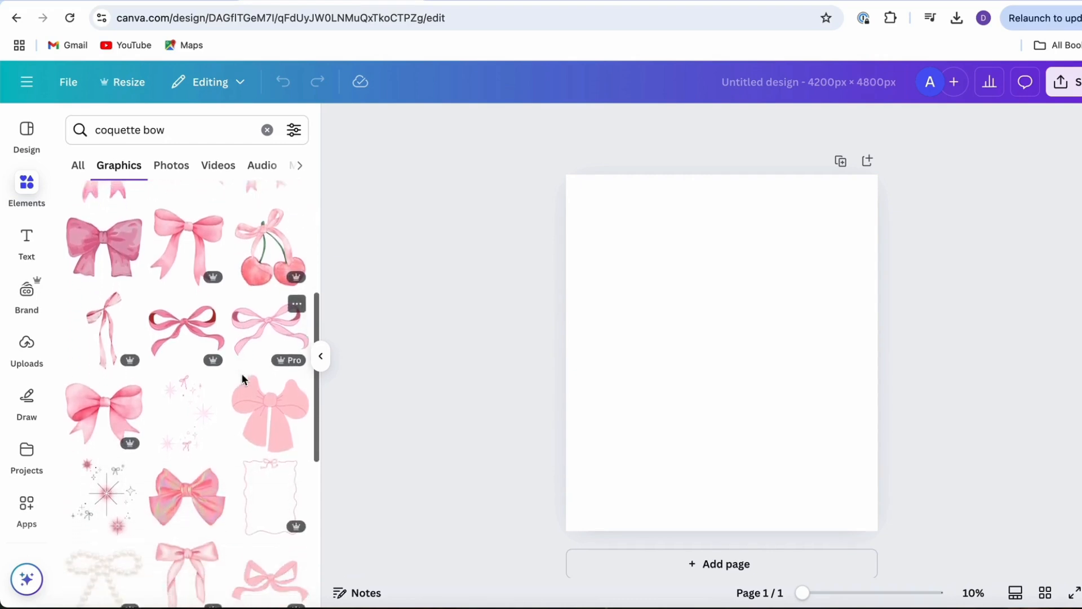
scroll(241, 374, "down", 3)
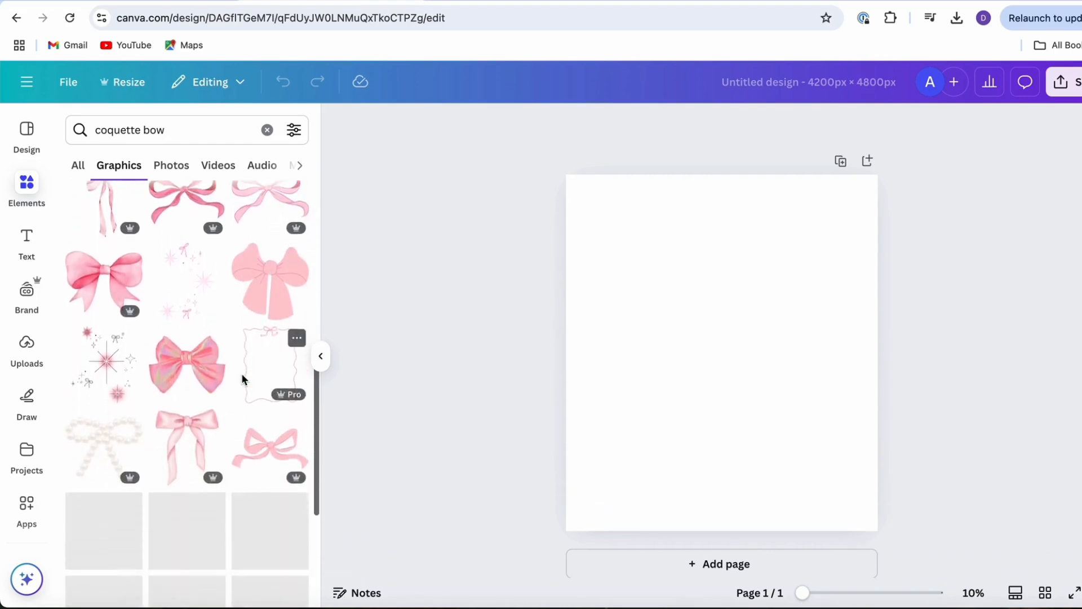
scroll(241, 373, "down", 2)
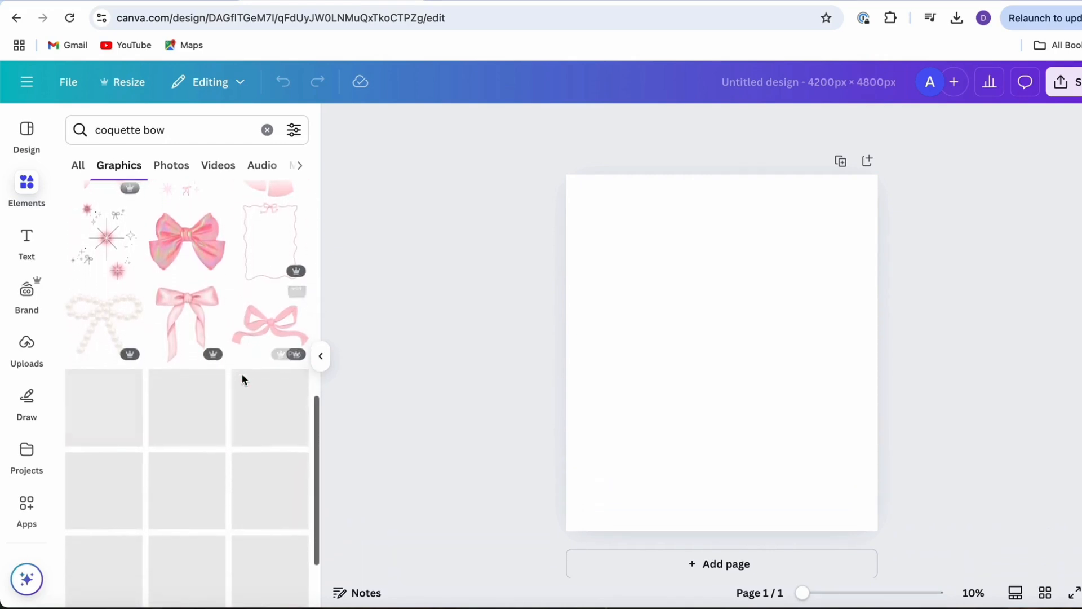
scroll(243, 376, "down", 1)
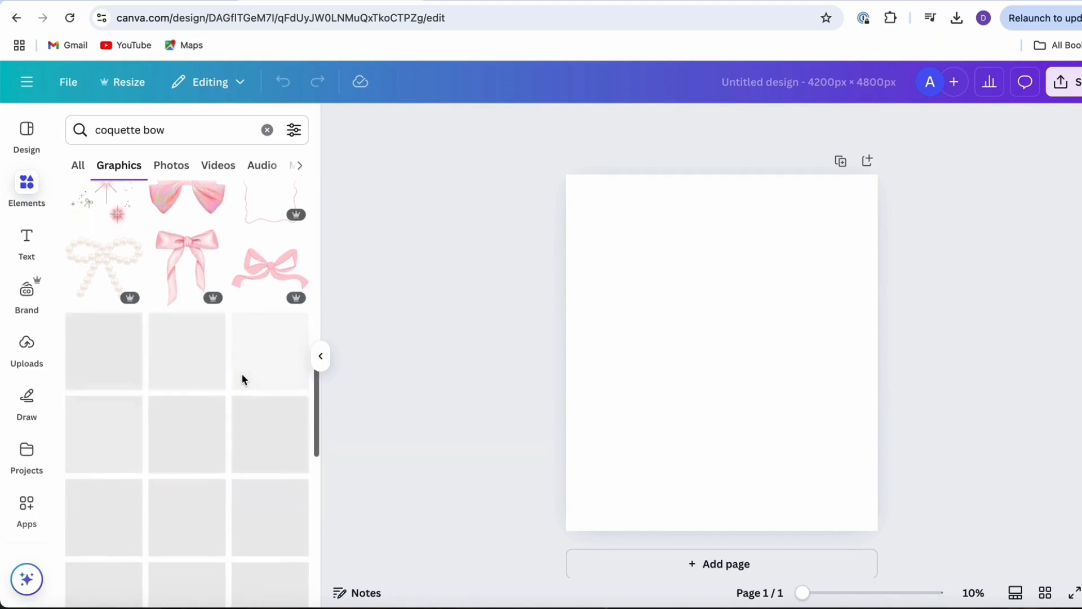
scroll(242, 378, "down", 2)
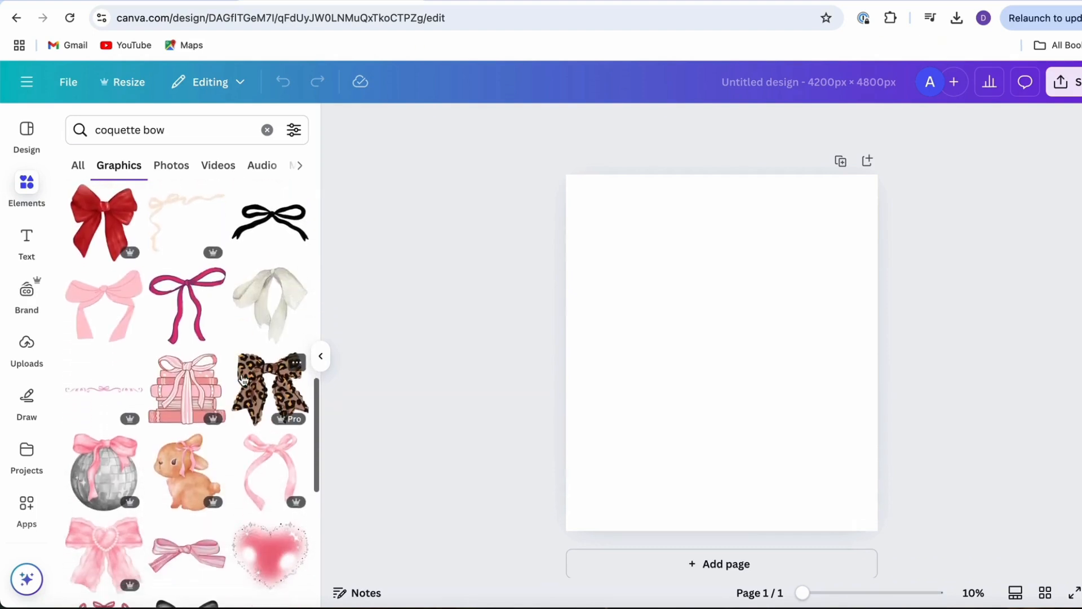
scroll(243, 379, "up", 5)
scroll(243, 379, "up", 6)
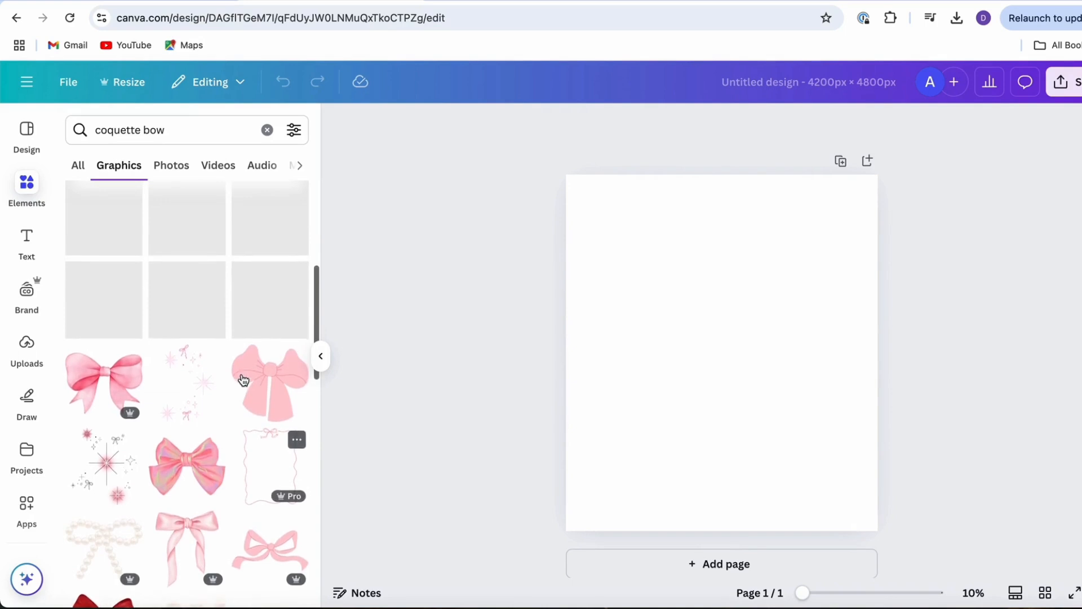
scroll(242, 378, "up", 3)
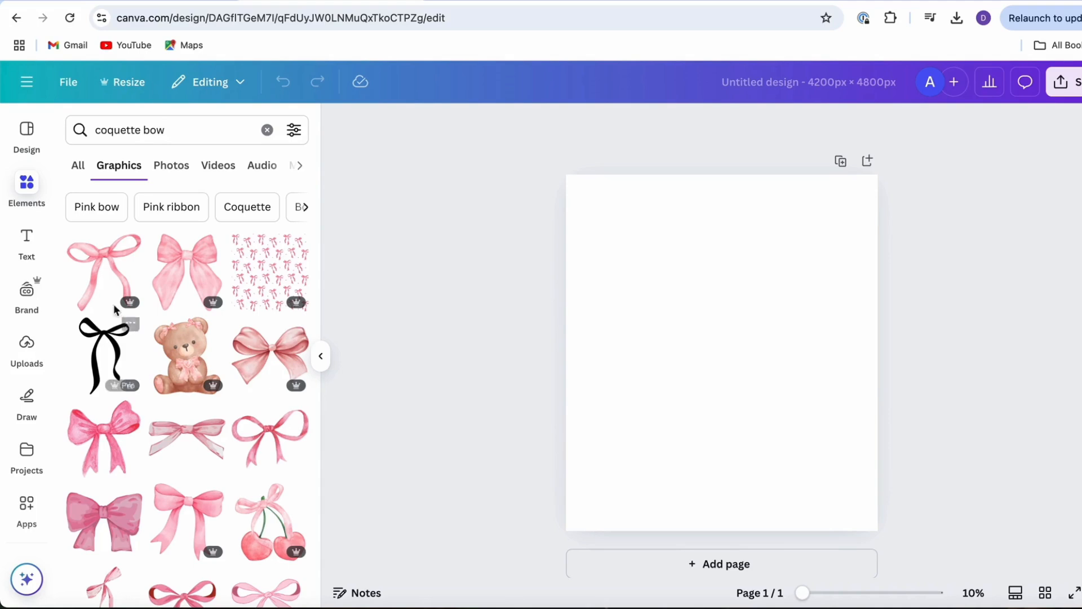
Step: Place a scaled-down pink ribbon bow in the page's upper-left corner and a copy of it level in the upper-right corner
left_click(99, 266)
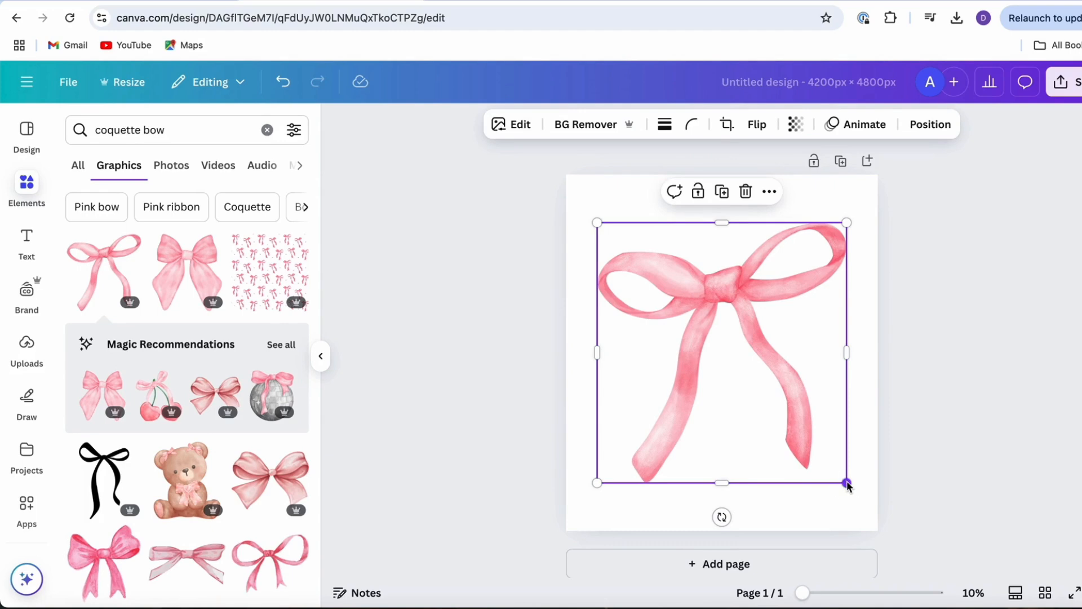
left_click_drag(846, 483, 684, 318)
left_click_drag(663, 281, 645, 250)
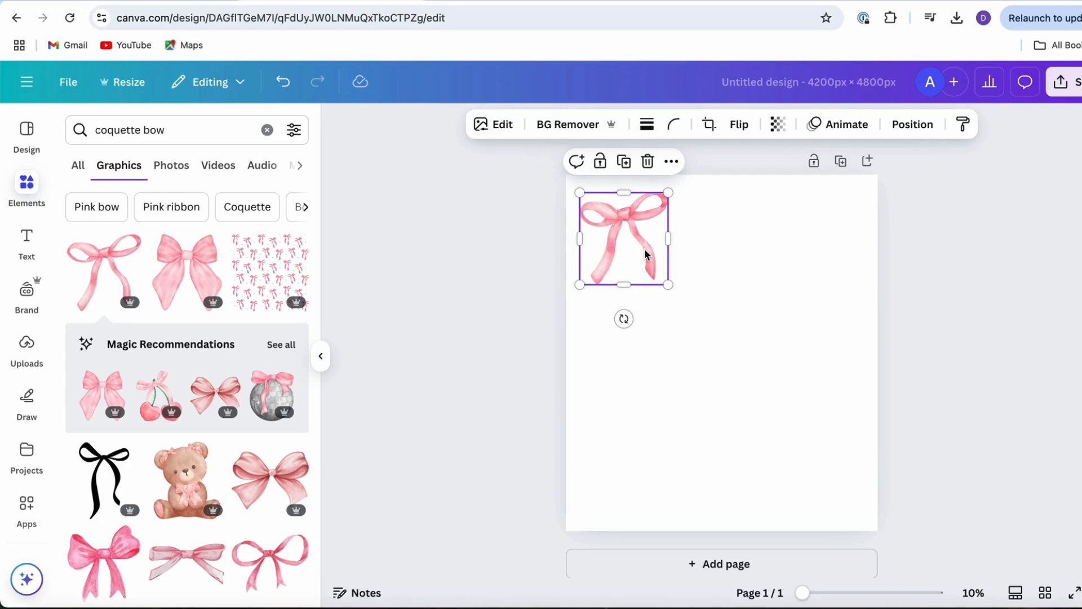
left_click_drag(644, 249, 836, 252)
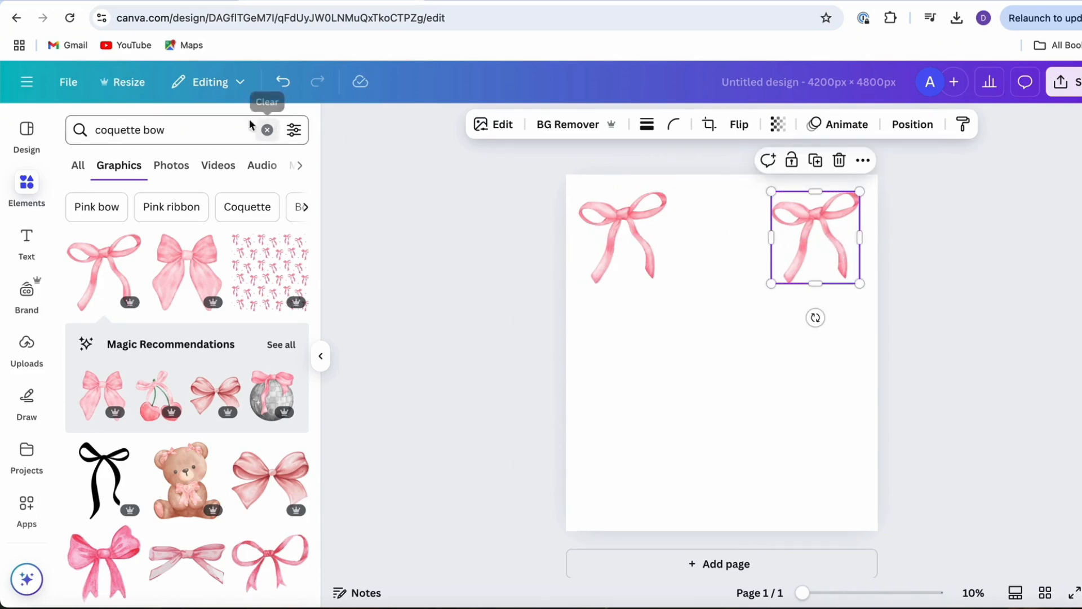
Step: Replace the element search with "easter bunny" to find rabbit graphics
left_click_drag(182, 133, 94, 135)
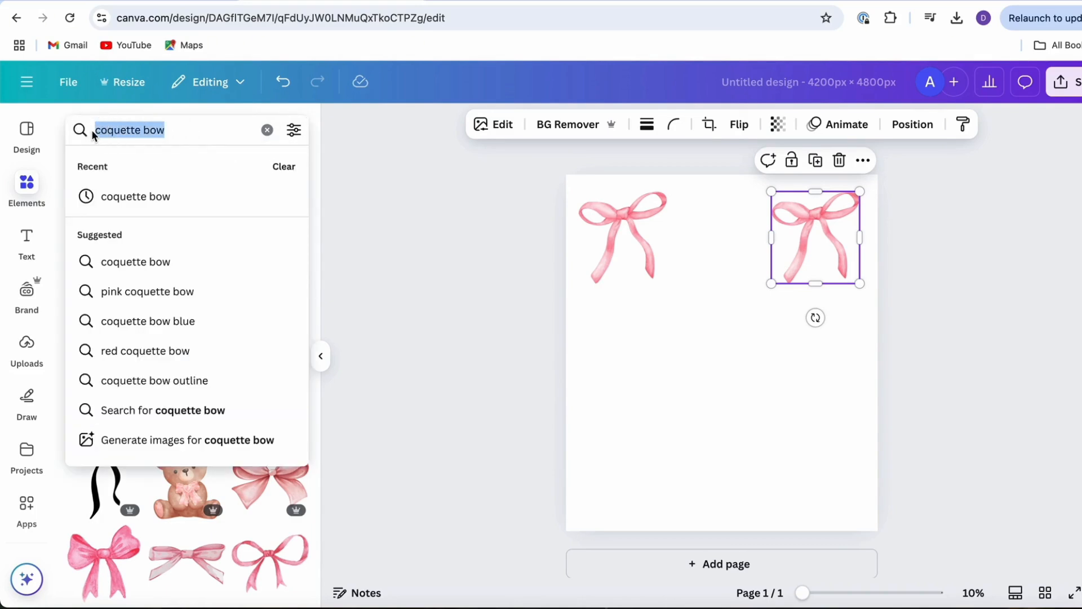
type("ee")
key("BackSpace")
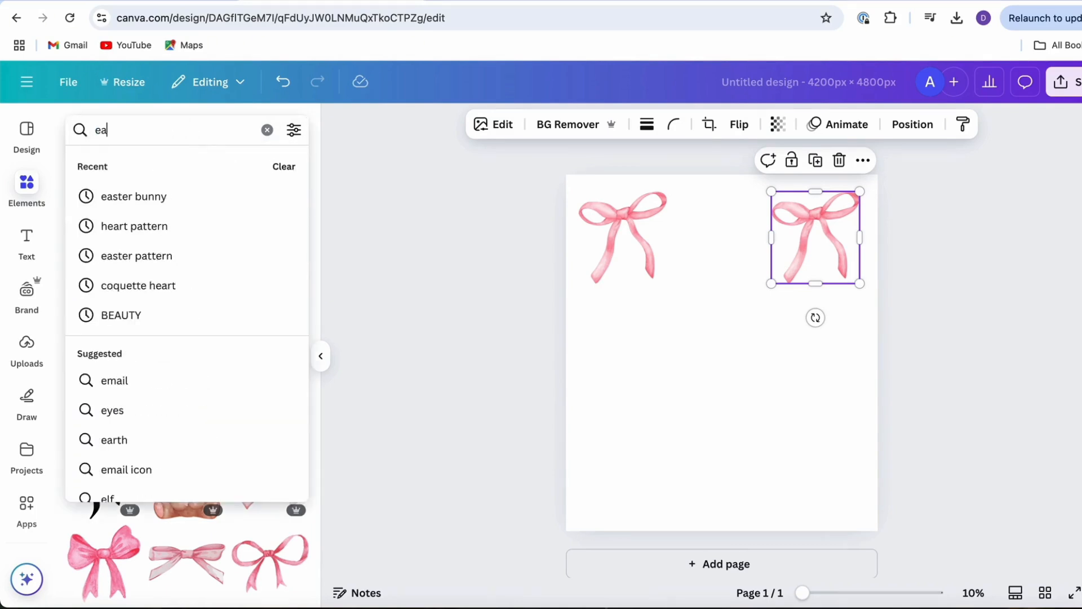
type("aster bunny")
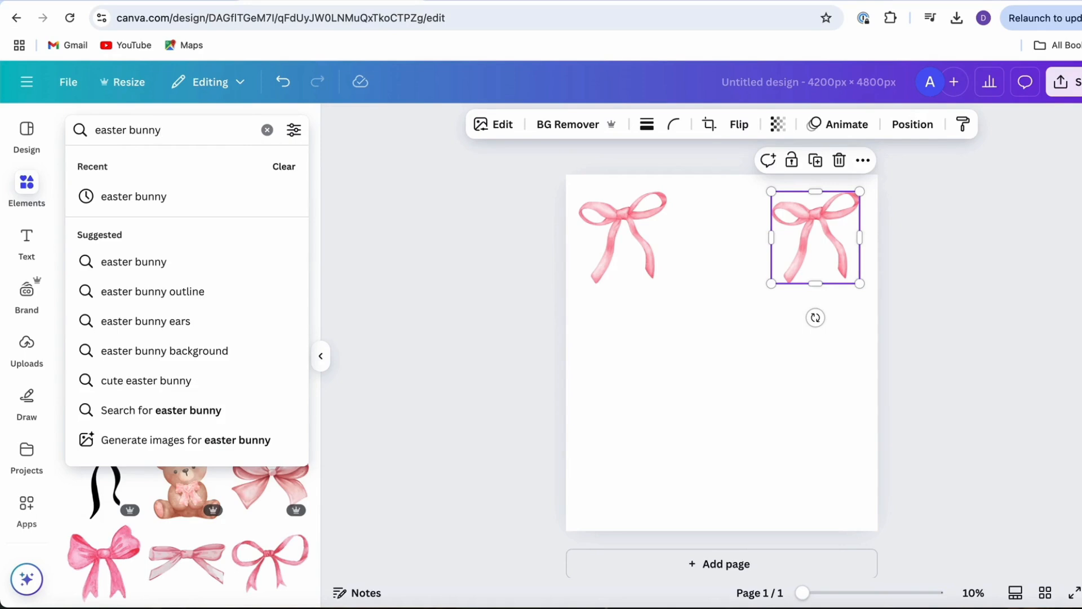
key("Return")
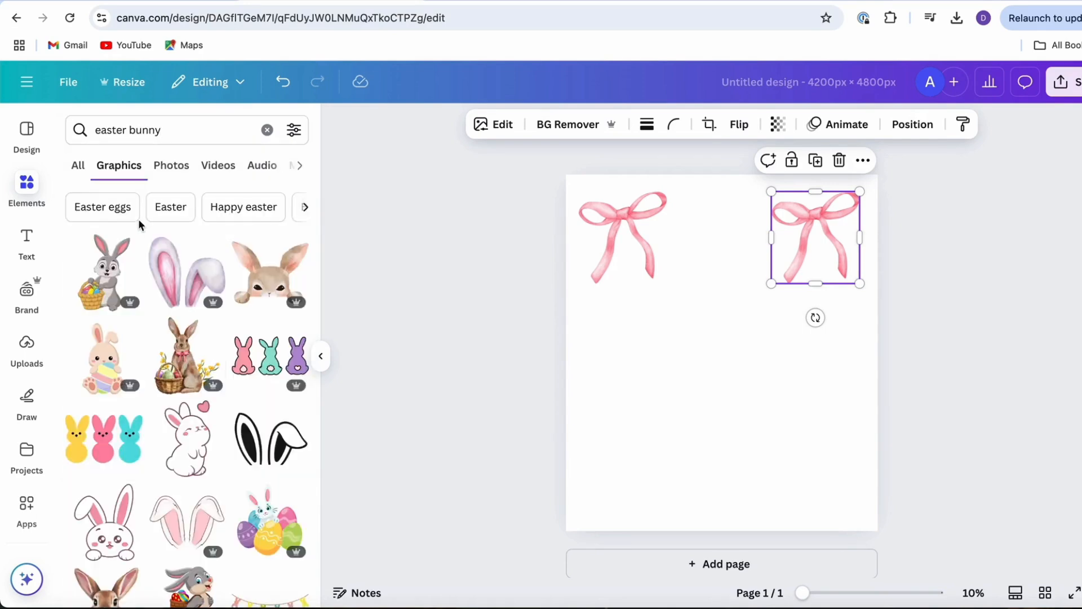
Step: Add the brown watercolour rabbit looking upward, scale it down, and place it between the two bows
scroll(134, 335, "down", 2)
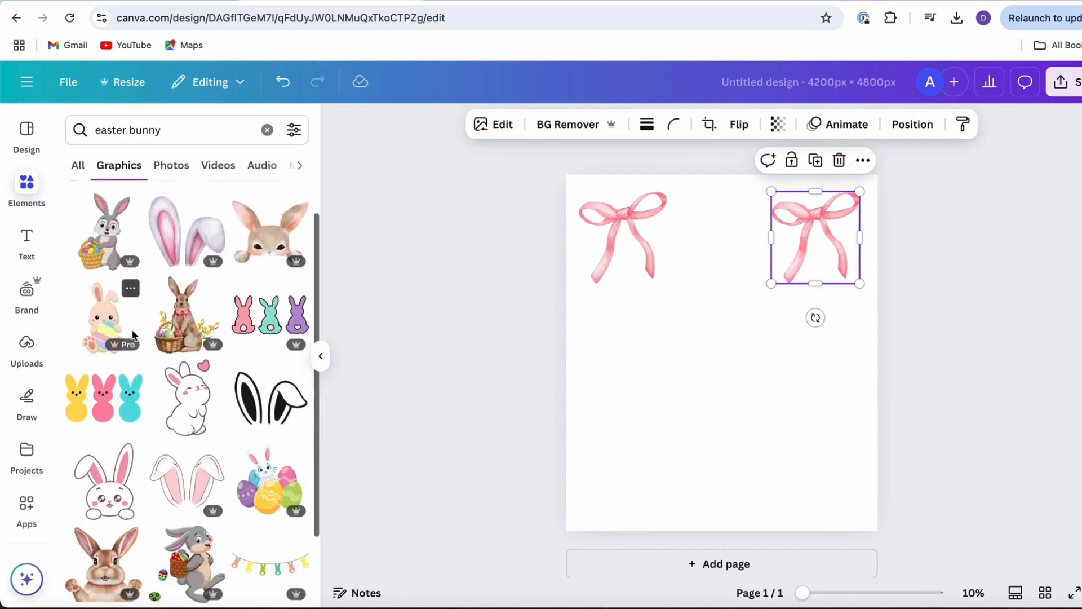
scroll(134, 336, "down", 4)
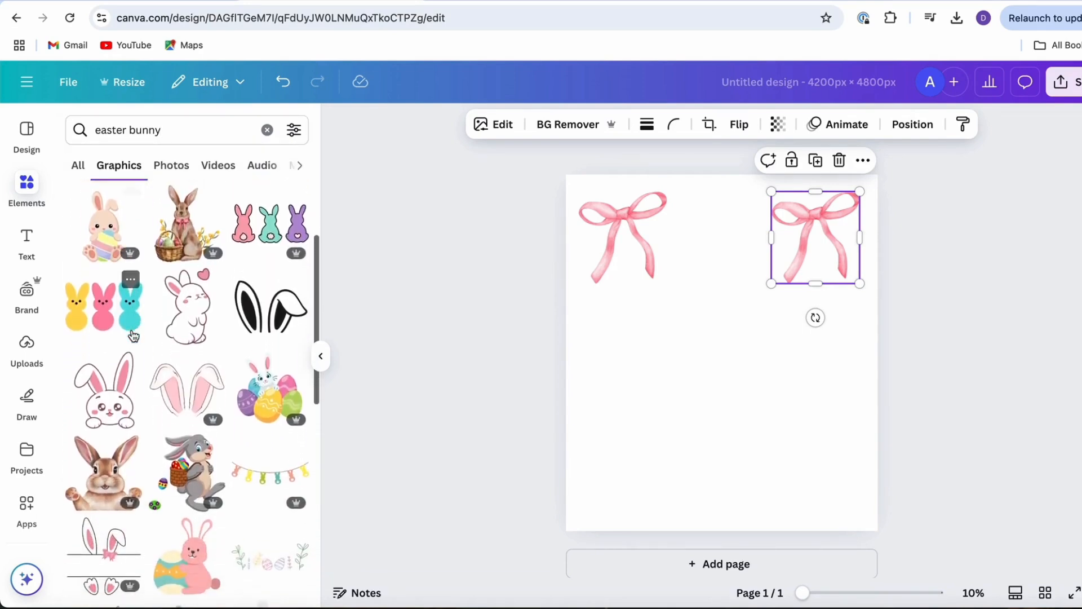
scroll(133, 336, "down", 6)
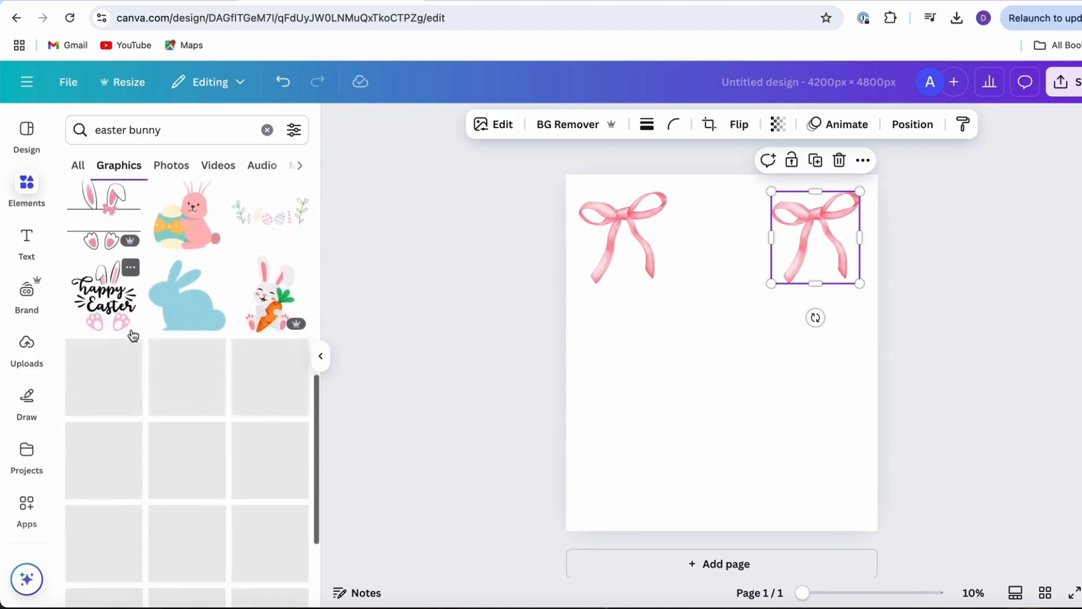
scroll(133, 336, "down", 2)
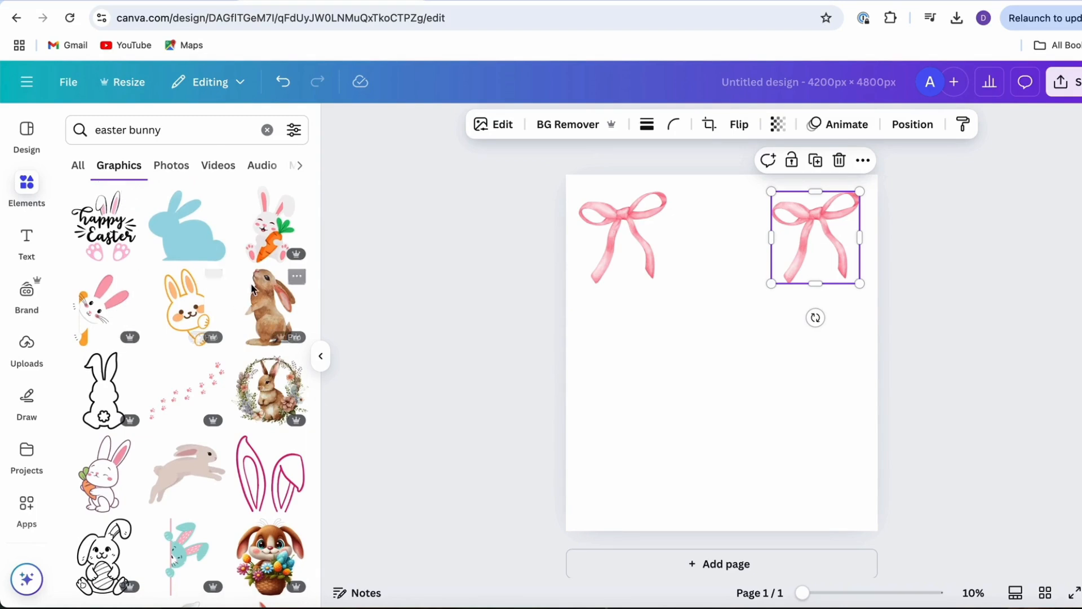
left_click(267, 316)
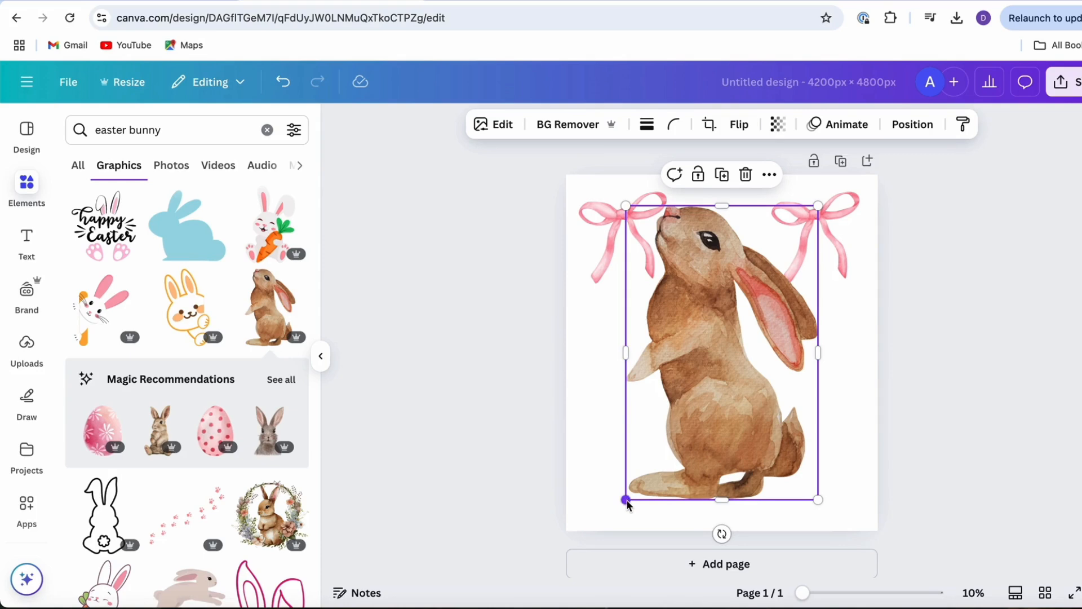
left_click_drag(627, 504, 762, 319)
left_click_drag(797, 275, 742, 260)
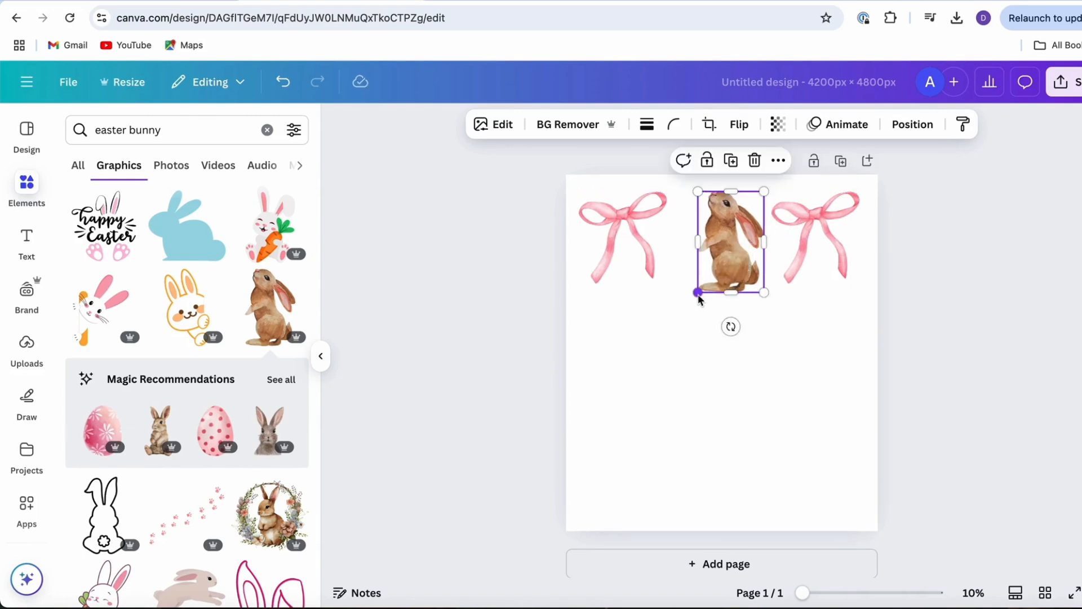
Step: Shrink the rabbit to the same height as the bows and centre it horizontally on the page, level with them
left_click_drag(698, 293, 725, 262)
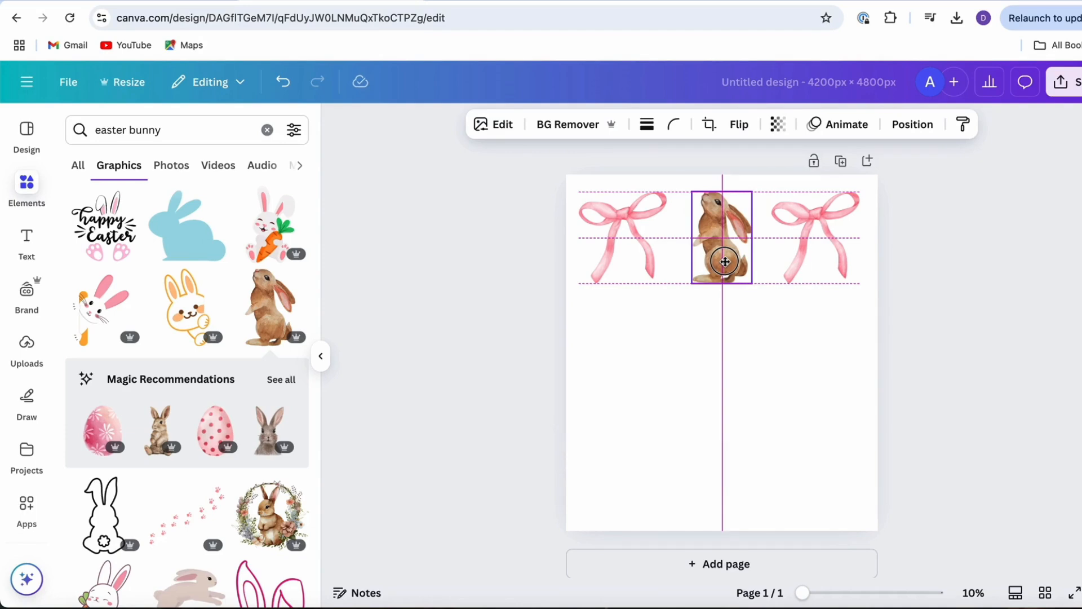
left_click_drag(725, 261, 725, 261)
left_click(795, 359)
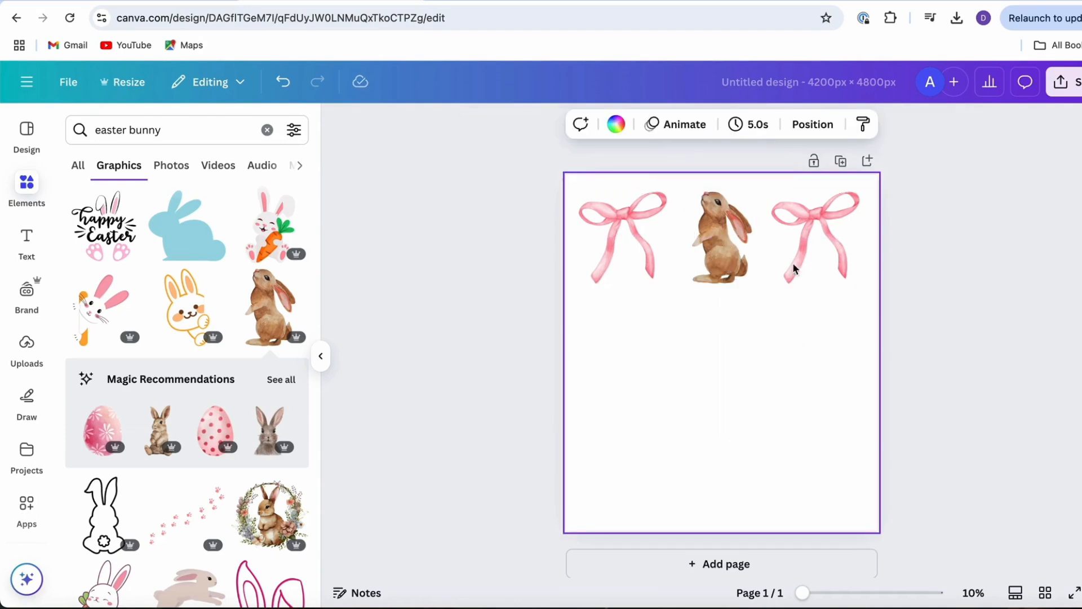
Step: Shift the right-hand bow outward so the gaps on both sides of the rabbit are equal at 336, keeping the row aligned
left_click_drag(803, 238, 803, 234)
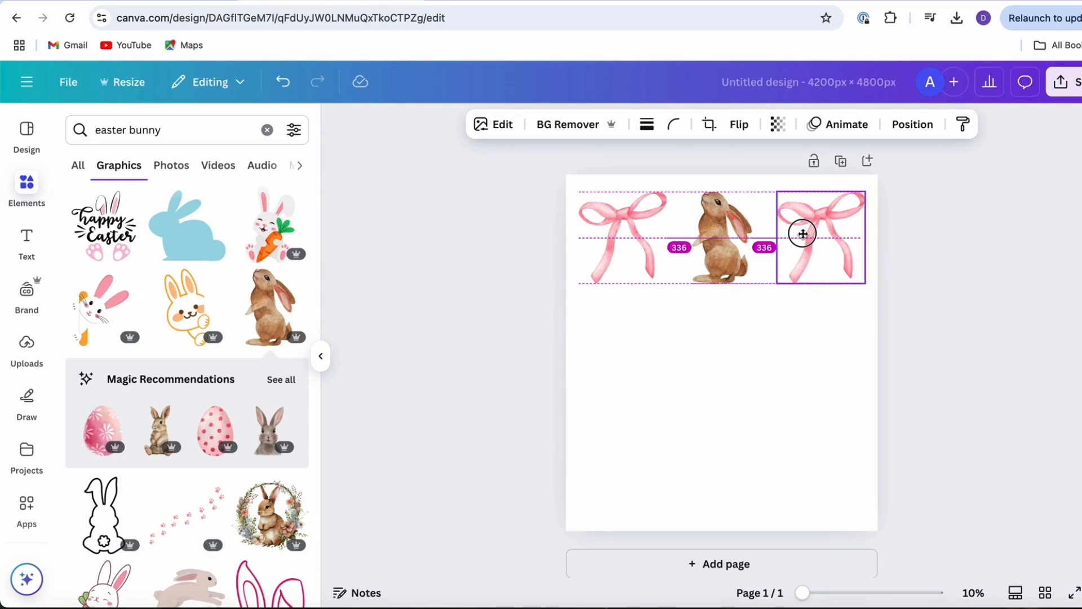
left_click_drag(803, 233, 803, 233)
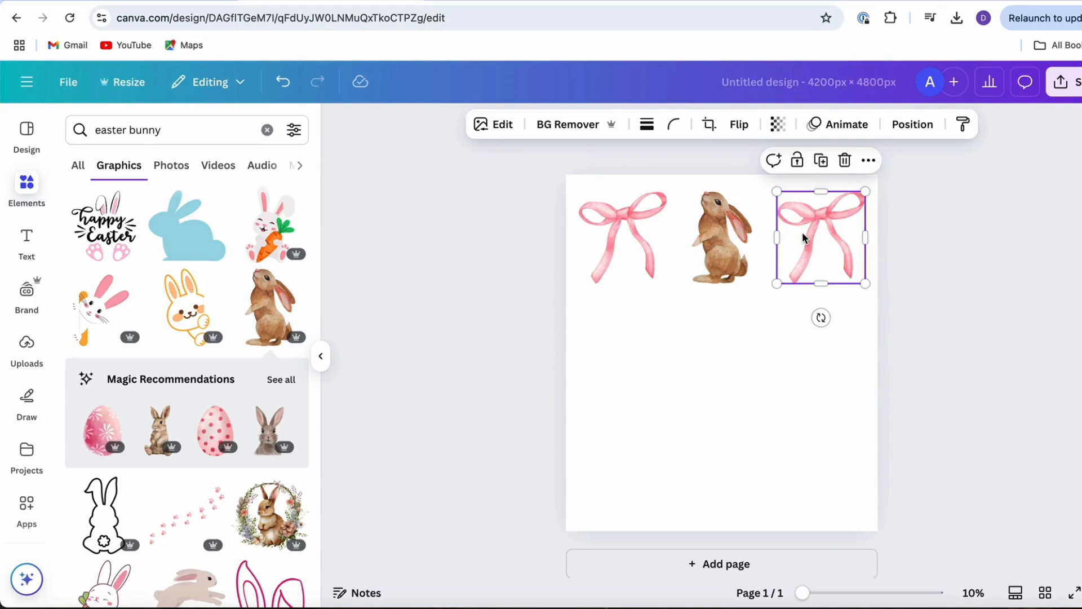
left_click(721, 370)
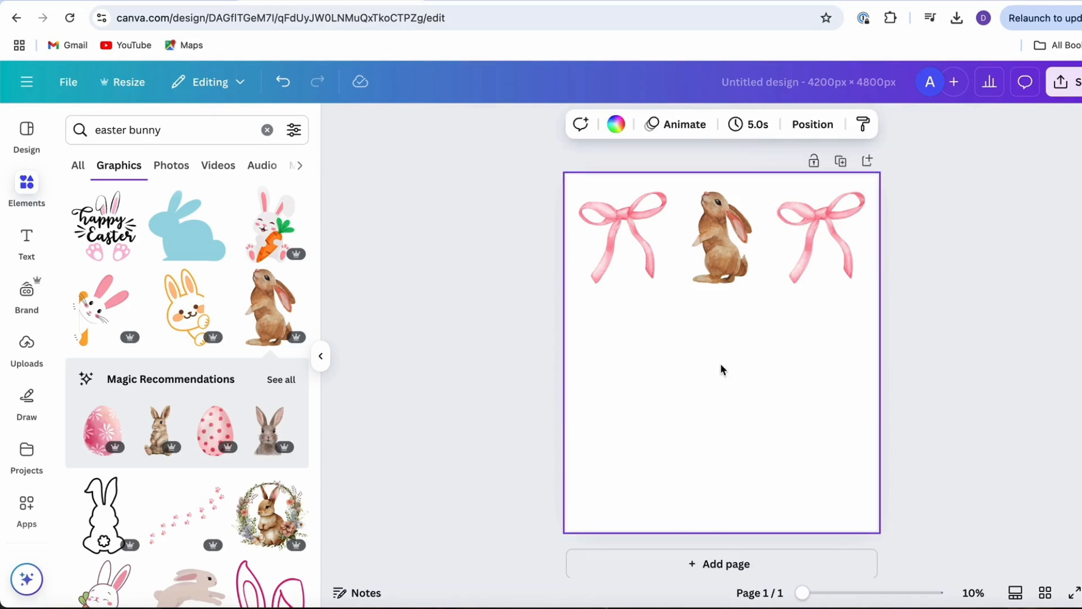
Step: Build a second row by duplicating the bow into the centre and the rabbit on both sides, aligned under the top row
left_click(604, 260)
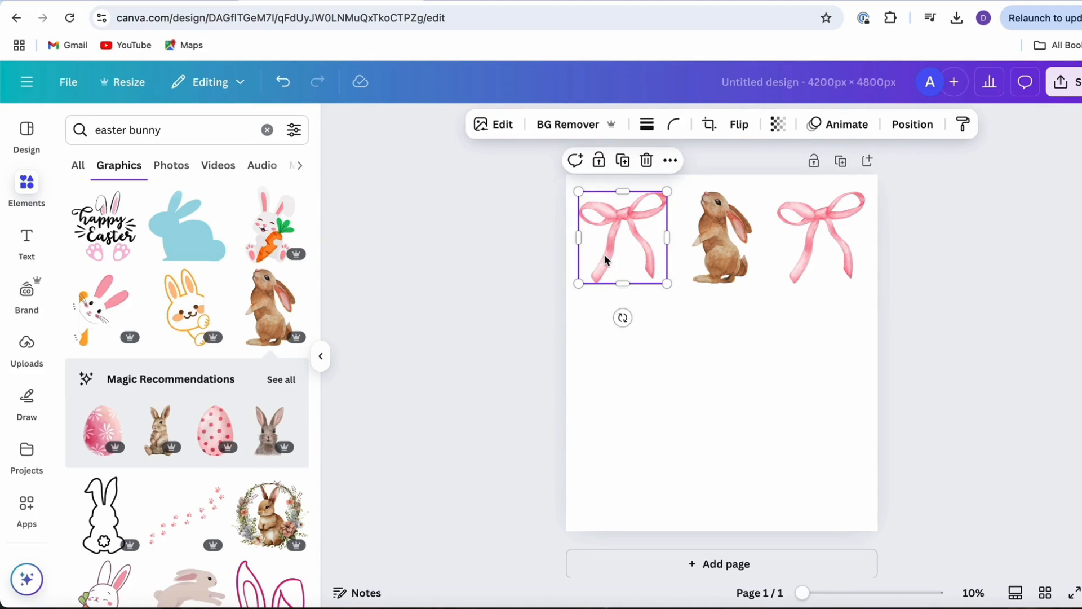
left_click_drag(605, 259, 705, 371)
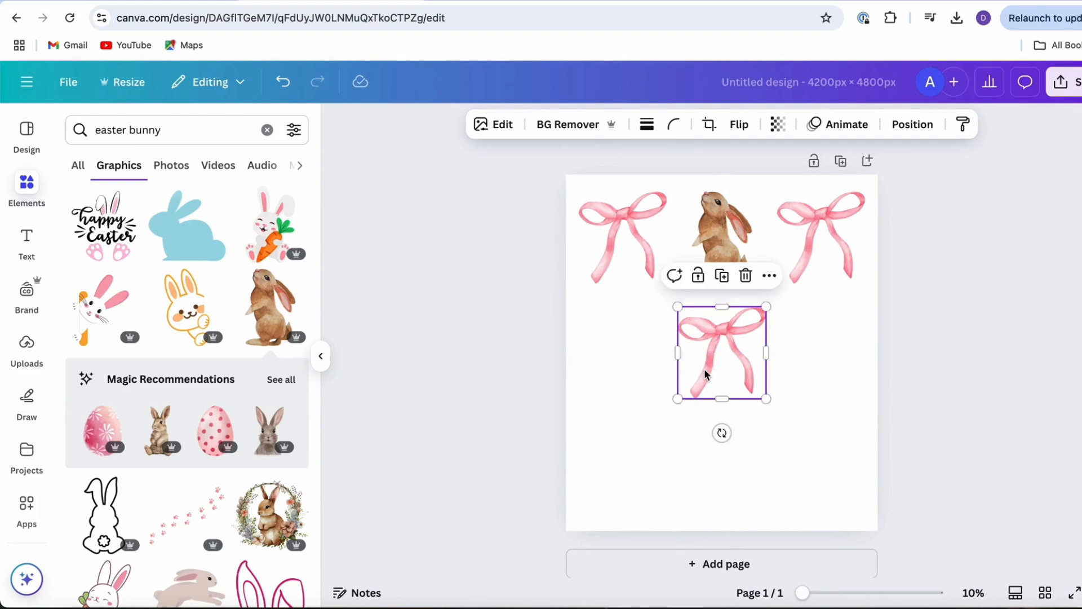
left_click(707, 229)
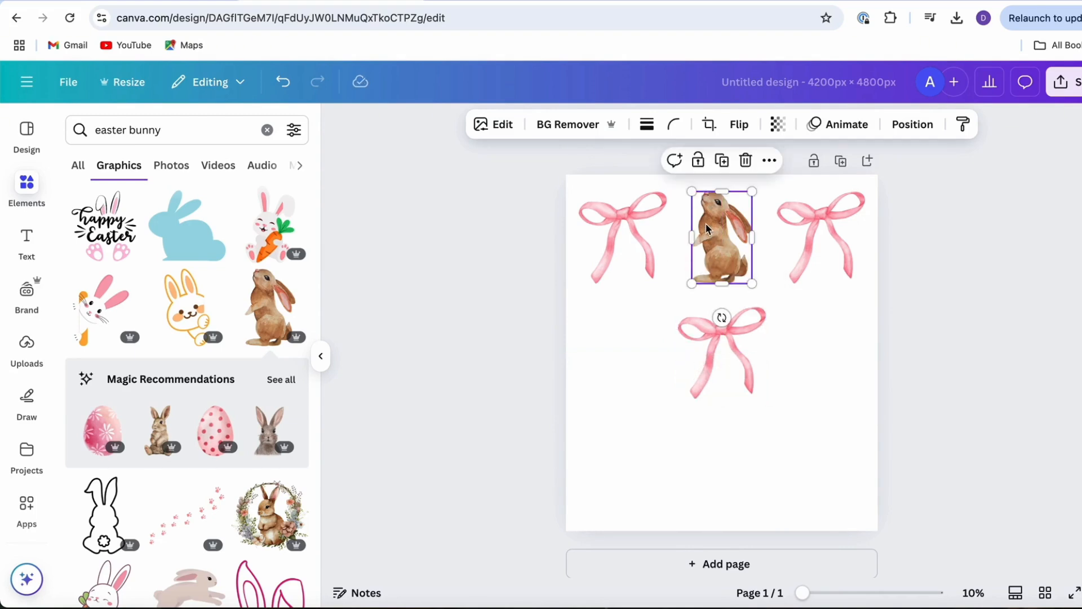
left_click_drag(707, 228, 614, 344)
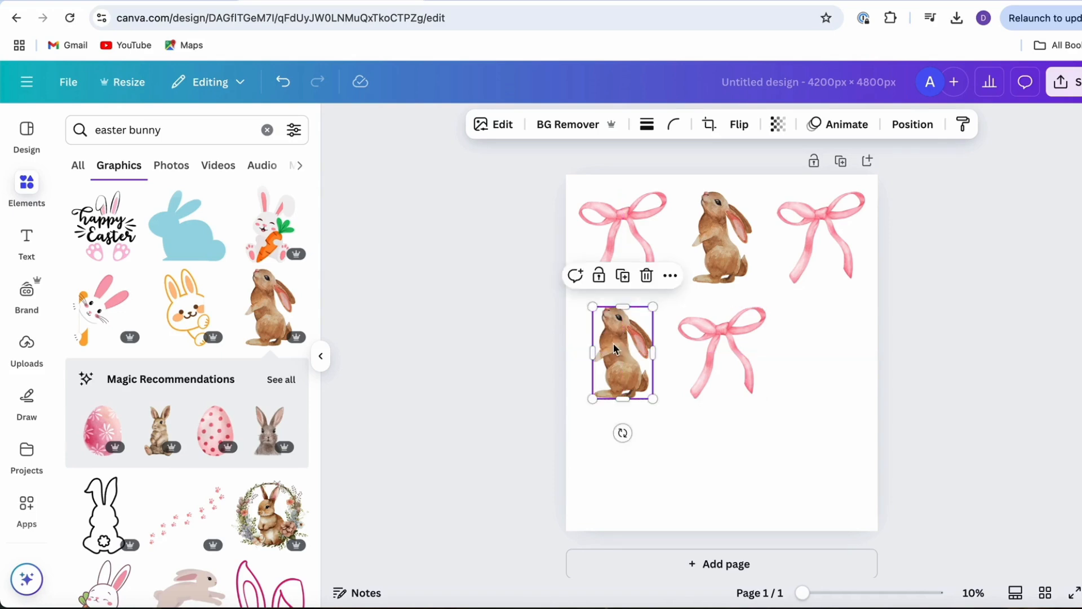
left_click(707, 228)
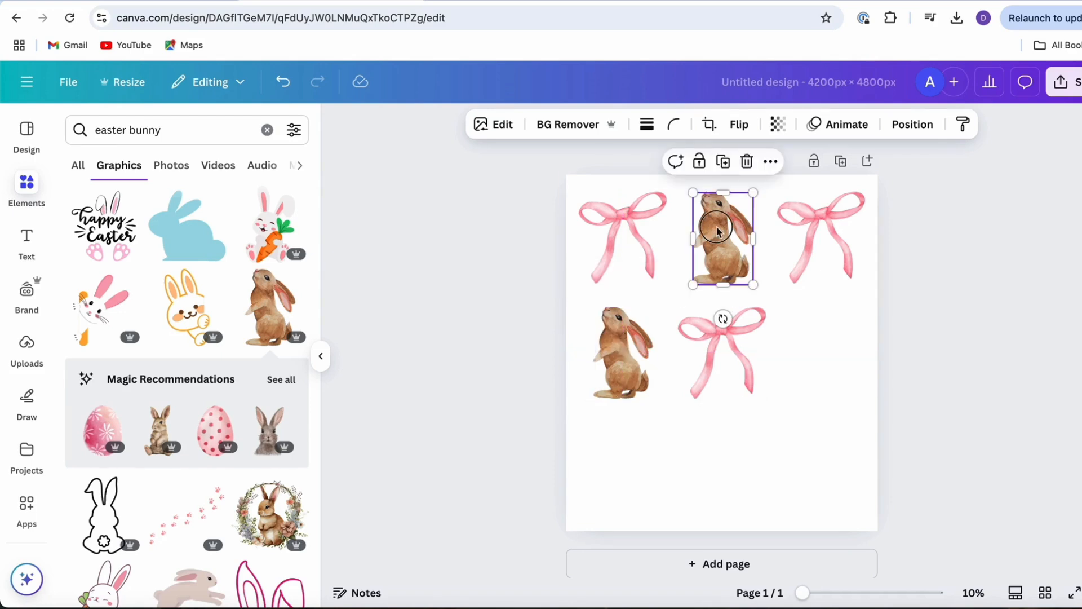
left_click_drag(719, 231, 817, 335)
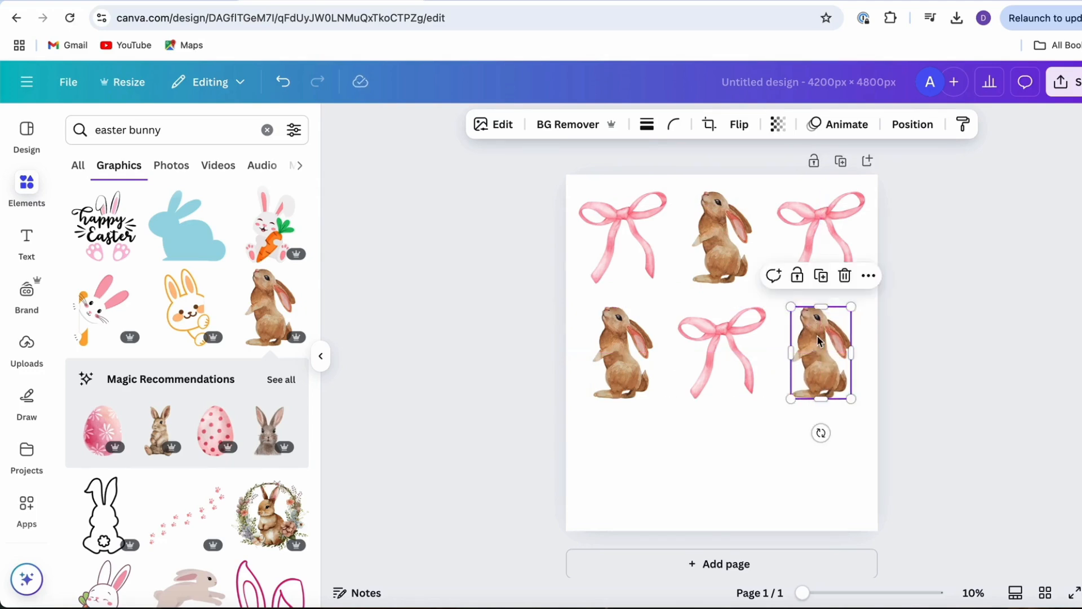
Step: Build a third row from duplicates, with a bow at each end and a rabbit in the centre
left_click(724, 332)
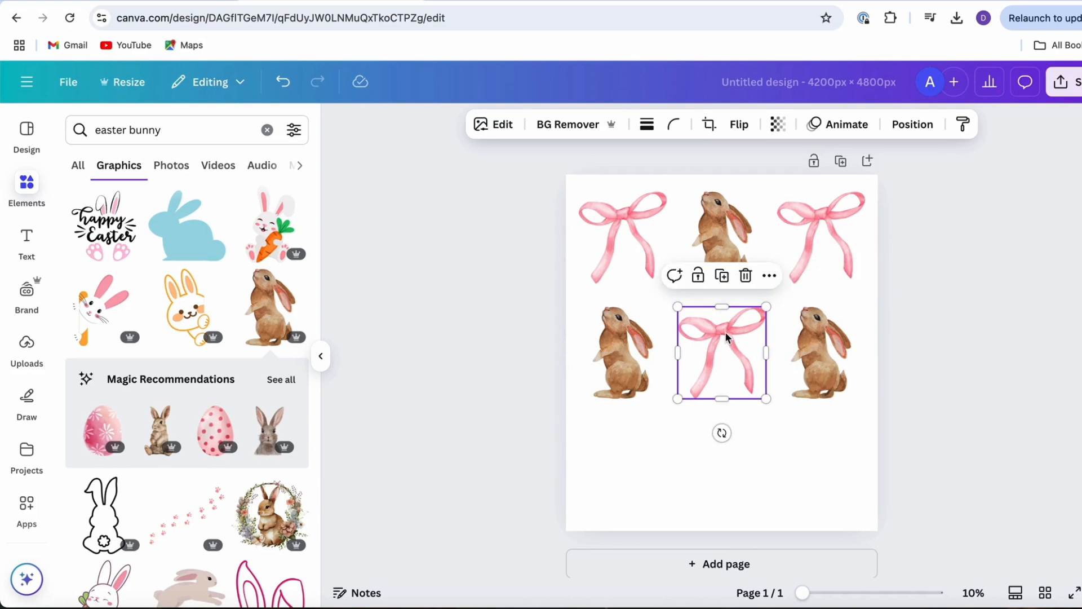
left_click_drag(725, 332, 629, 445)
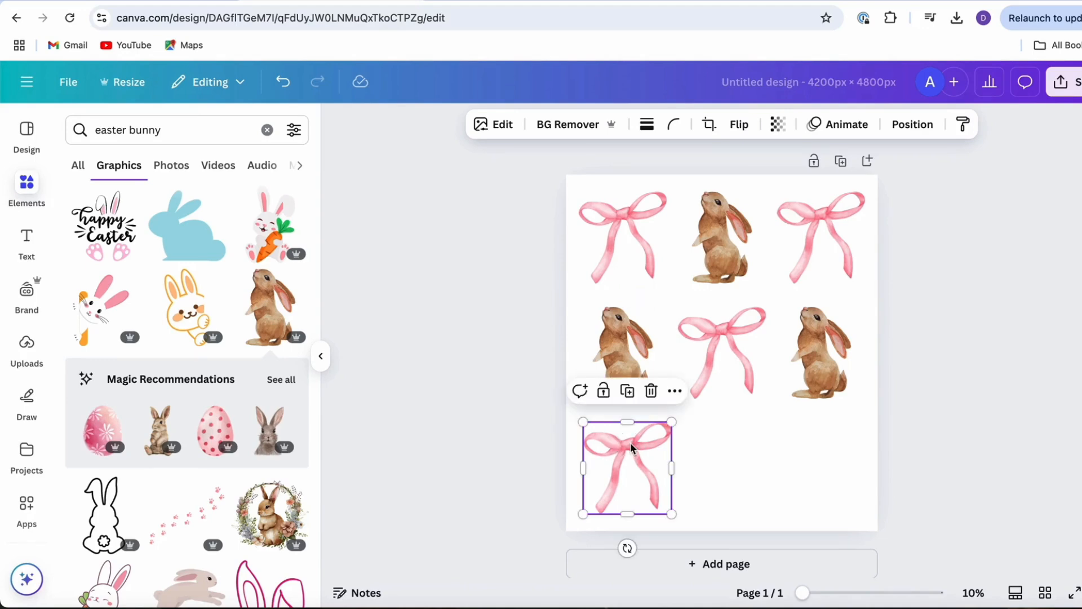
left_click(711, 367)
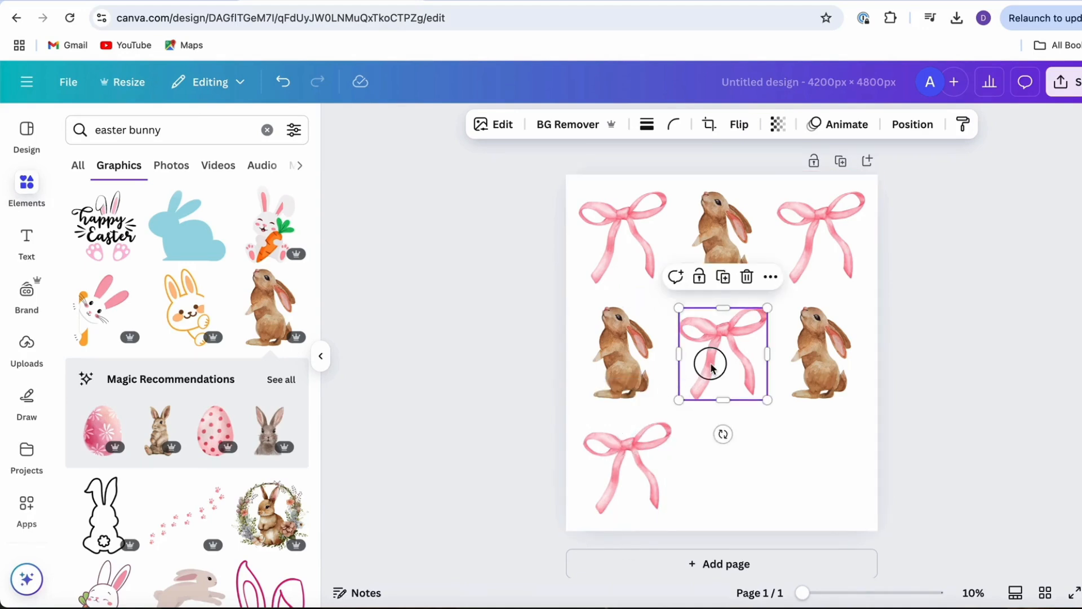
left_click_drag(711, 367, 809, 483)
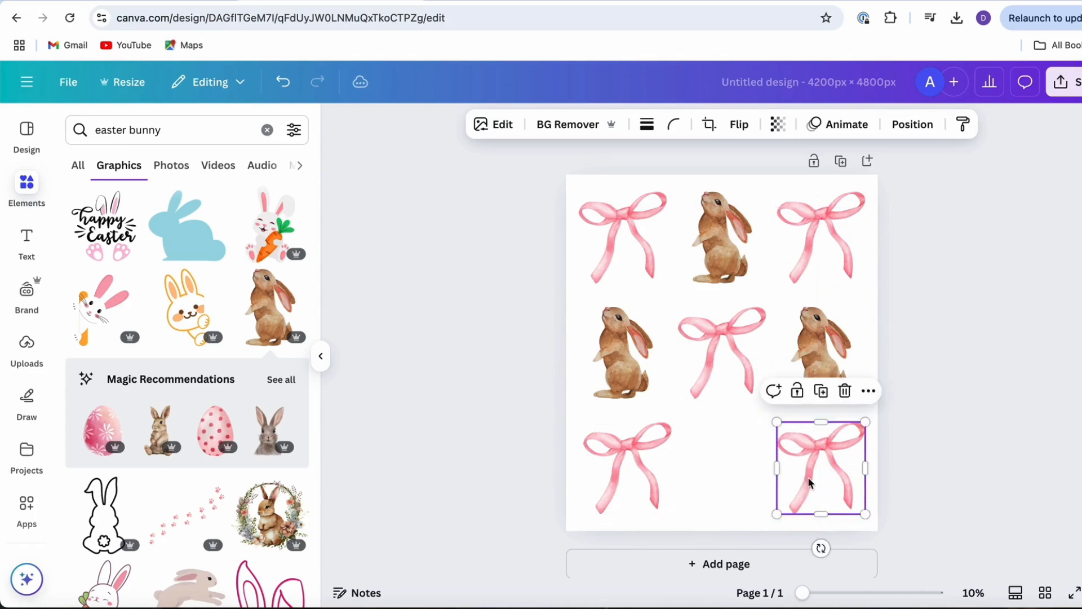
left_click(824, 357)
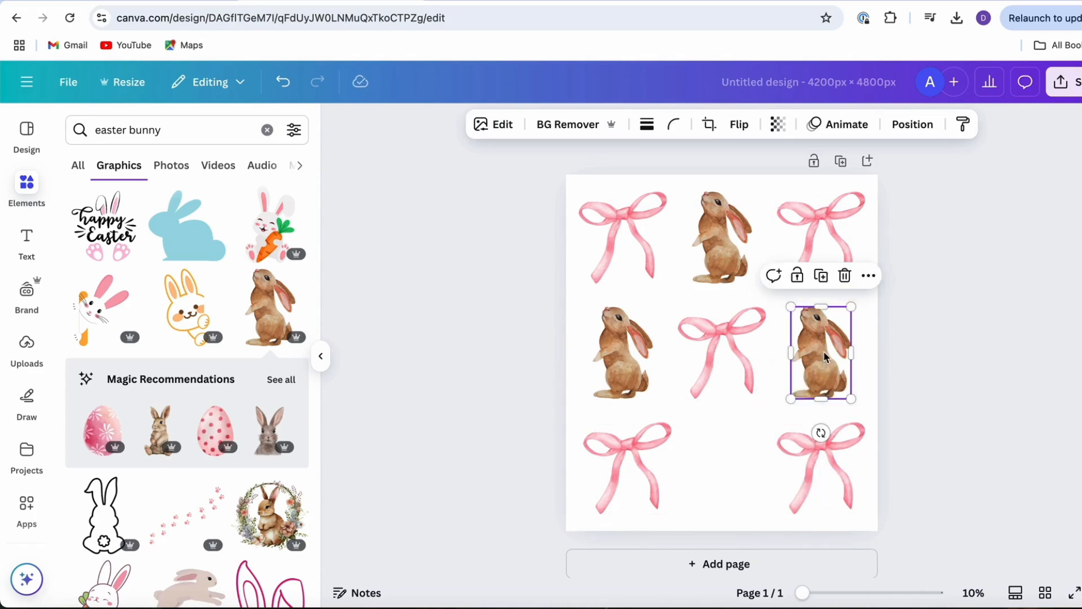
left_click_drag(824, 356, 728, 465)
left_click(964, 394)
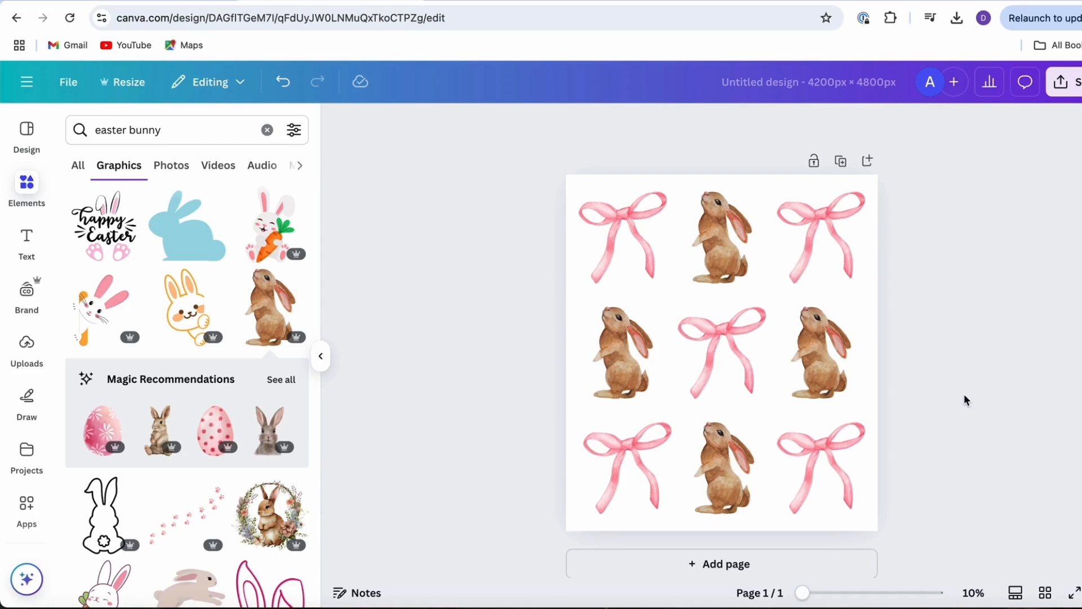
Step: Replace the element search with "snowman" to find snowman graphics
left_click(183, 132)
left_click_drag(183, 132, 89, 135)
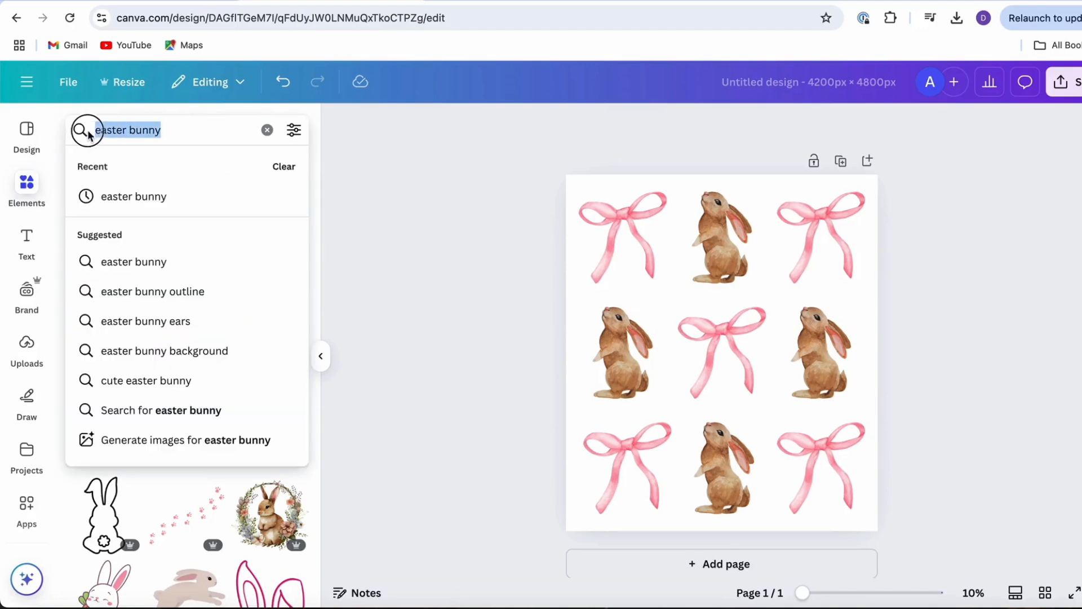
type("snowman")
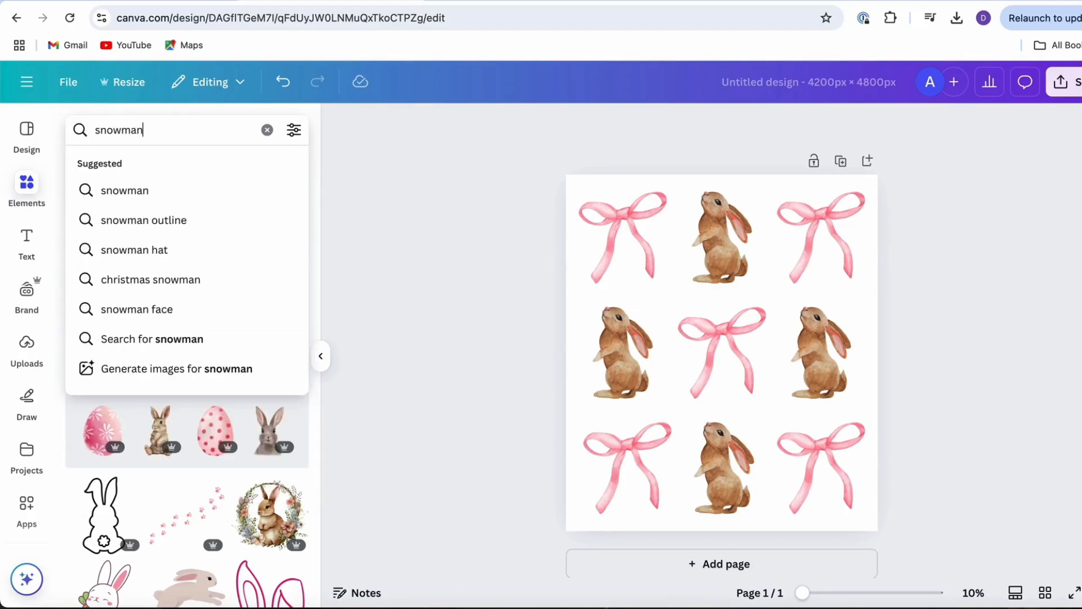
key("Return")
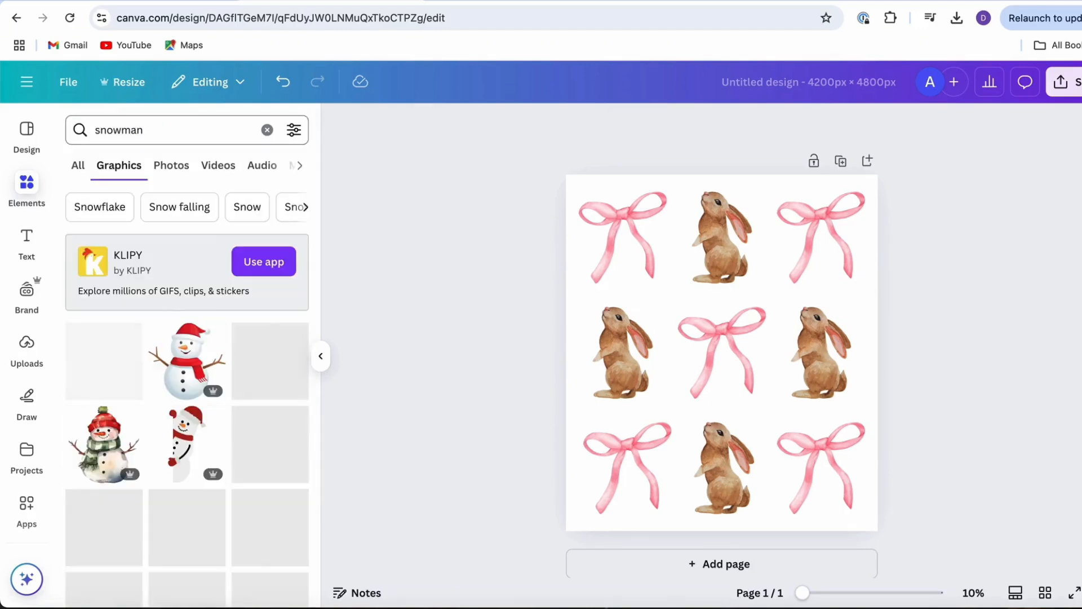
Step: Replace the left rabbit in the middle row with the watercolour snowman wearing a red hat and green checked scarf
scroll(177, 381, "down", 2)
scroll(177, 380, "down", 1)
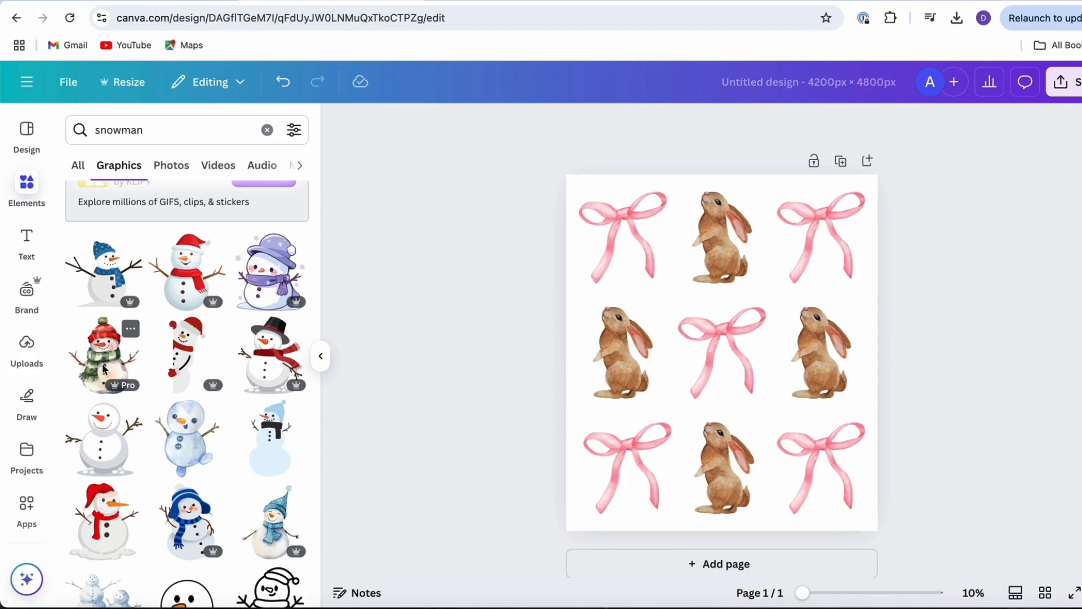
left_click_drag(103, 369, 597, 361)
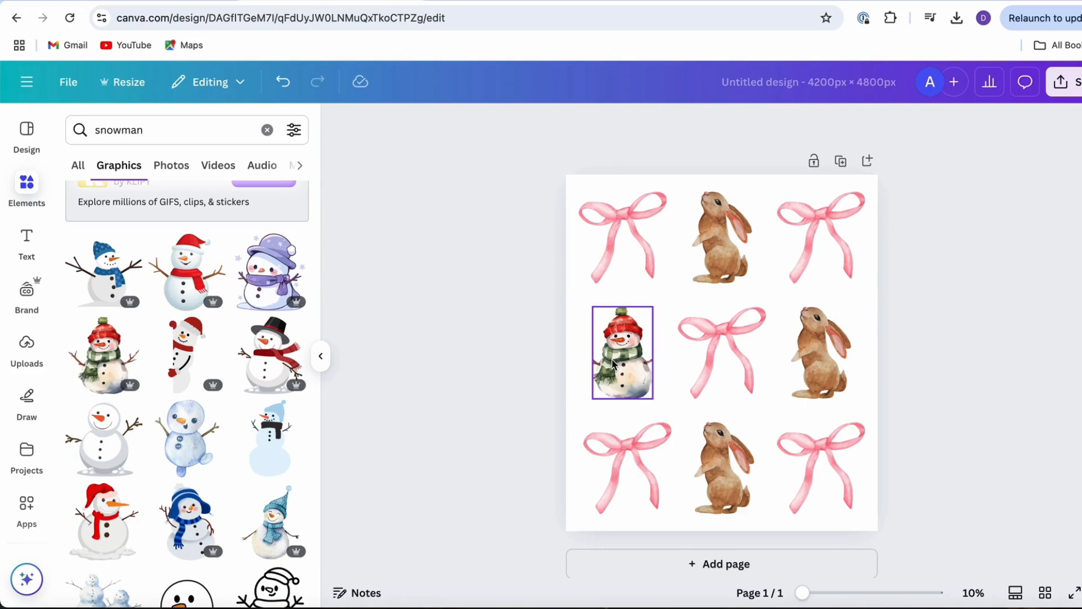
left_click(613, 363)
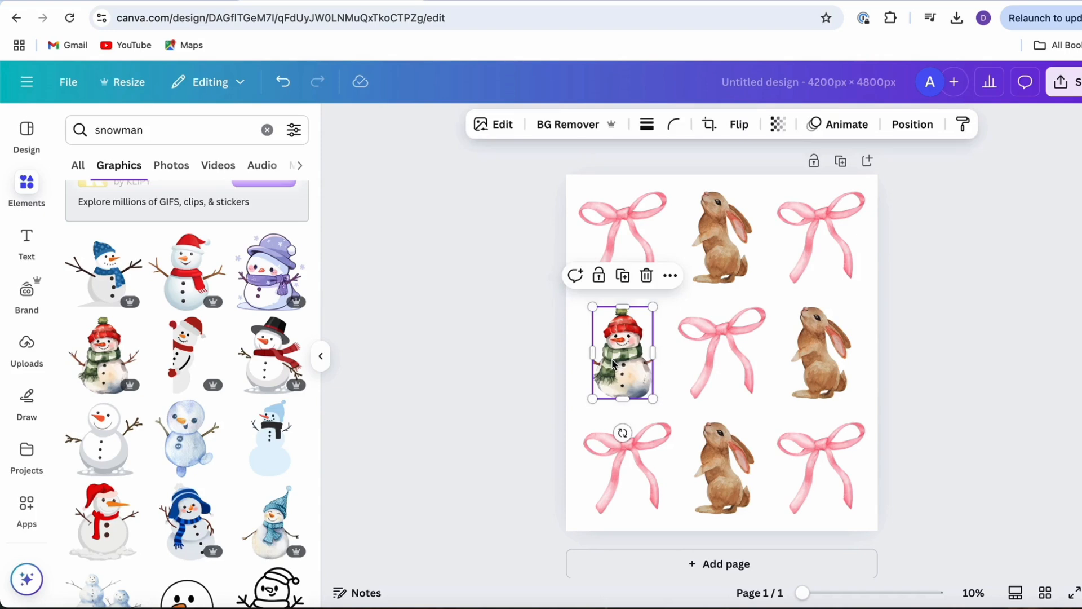
Step: Widen the snowman's crop on both sides to include its full stick arms
scroll(613, 363, "up", 5)
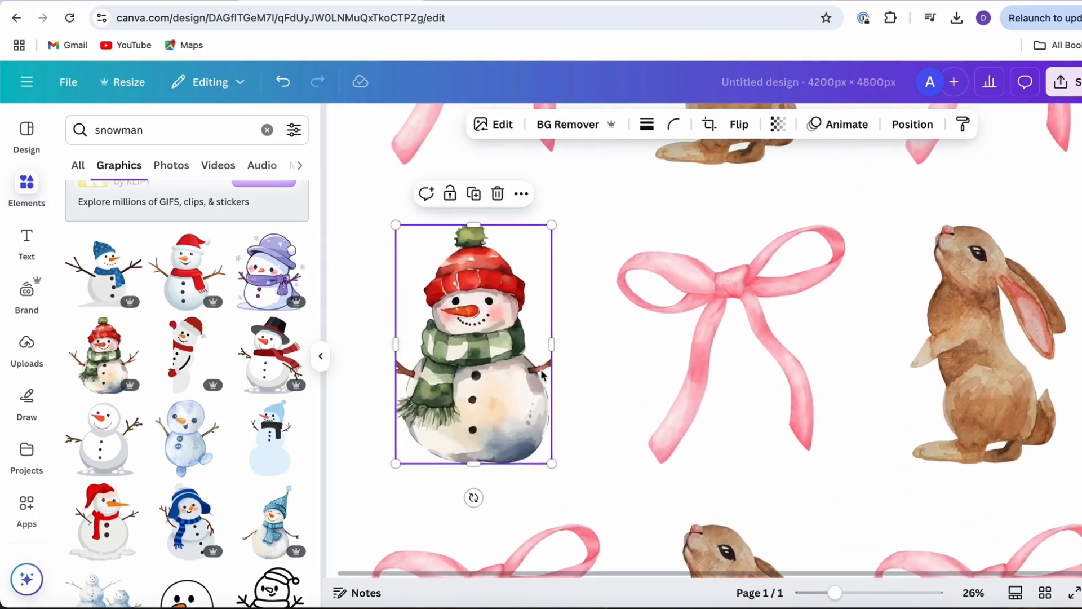
left_click_drag(552, 349, 583, 349)
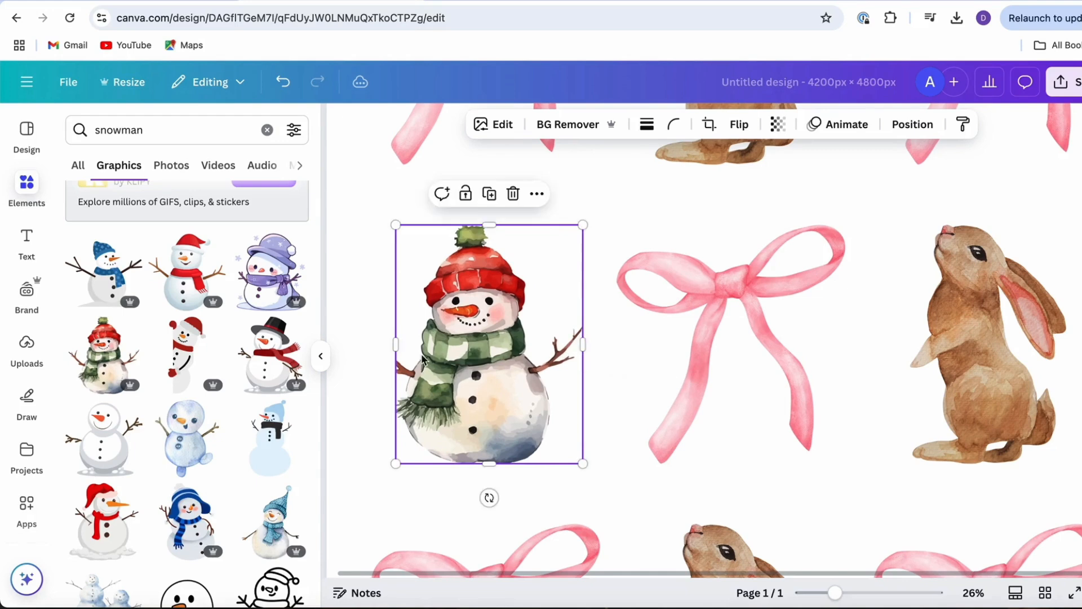
left_click_drag(397, 345, 368, 349)
scroll(369, 348, "down", 5)
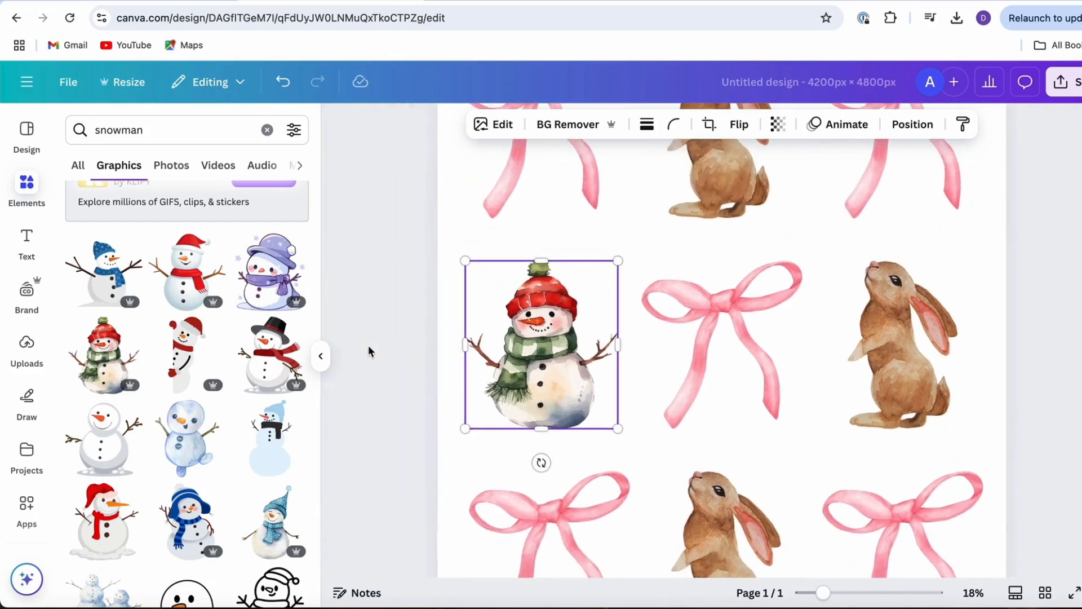
left_click(351, 362)
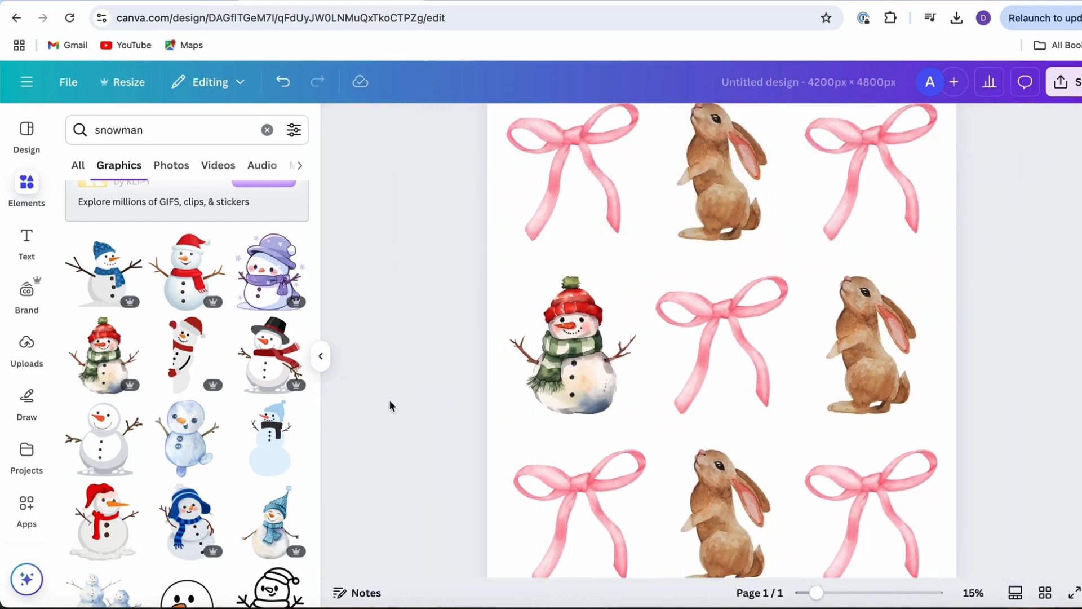
Step: Duplicate the snowman to the right end of the middle row and delete the rabbit there
scroll(390, 406, "down", 2)
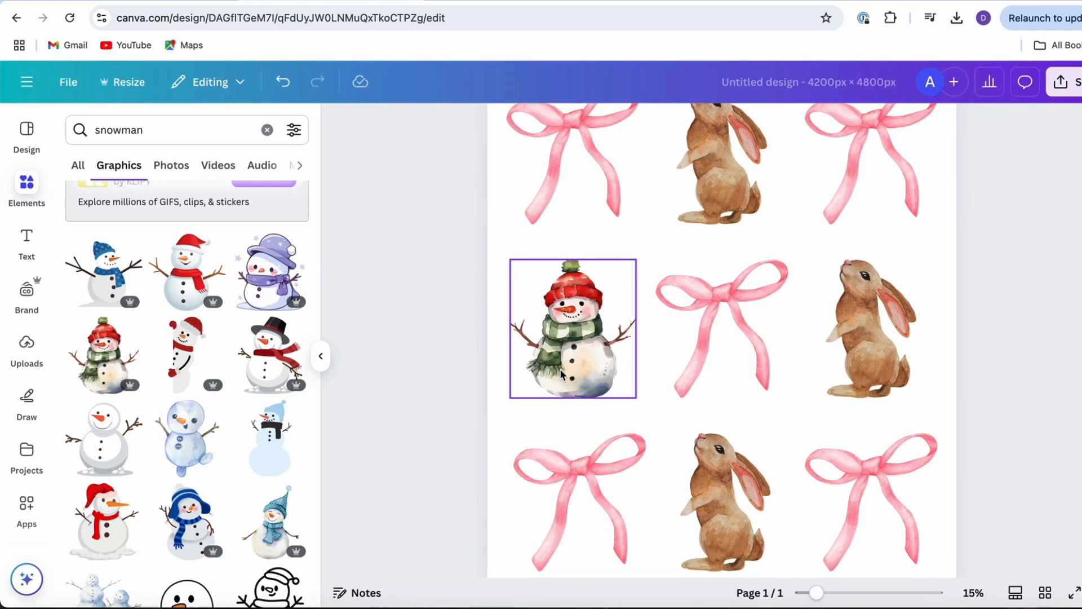
left_click(562, 374)
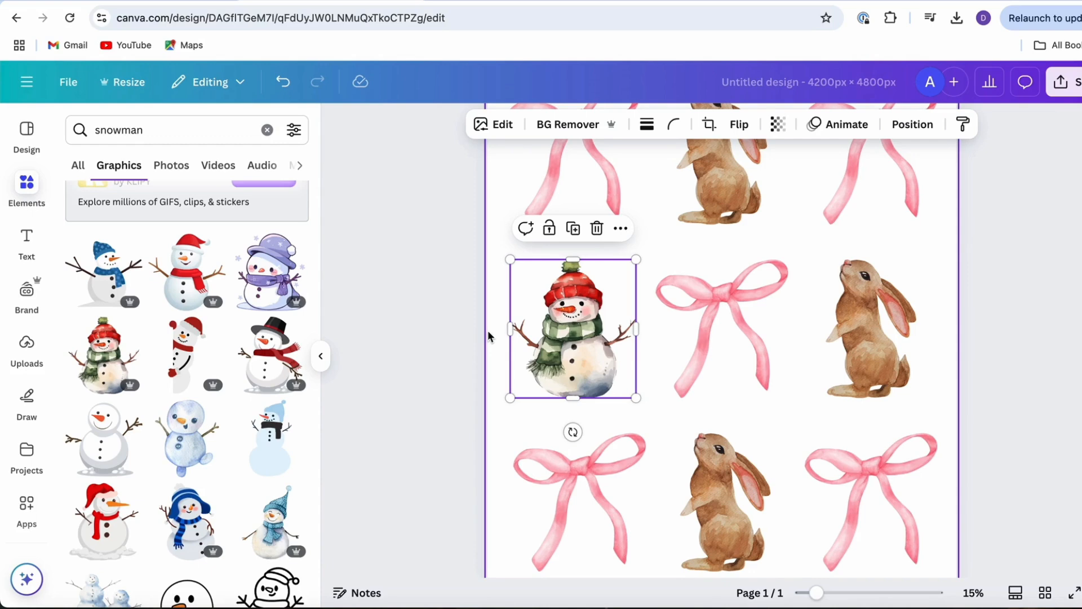
key("super+d")
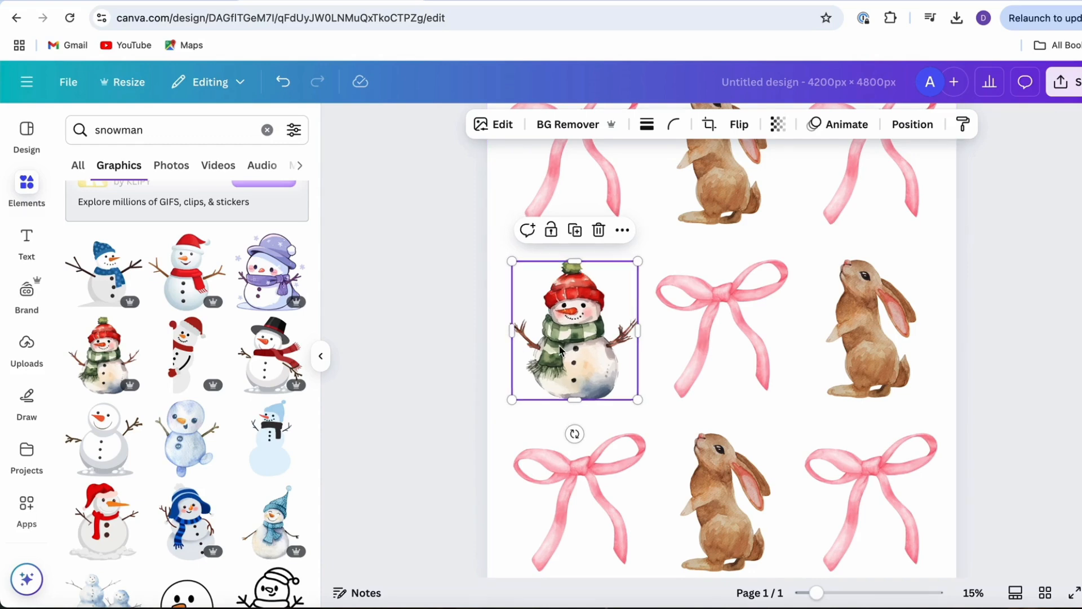
left_click_drag(558, 345, 876, 339)
left_click(876, 335)
key("Delete")
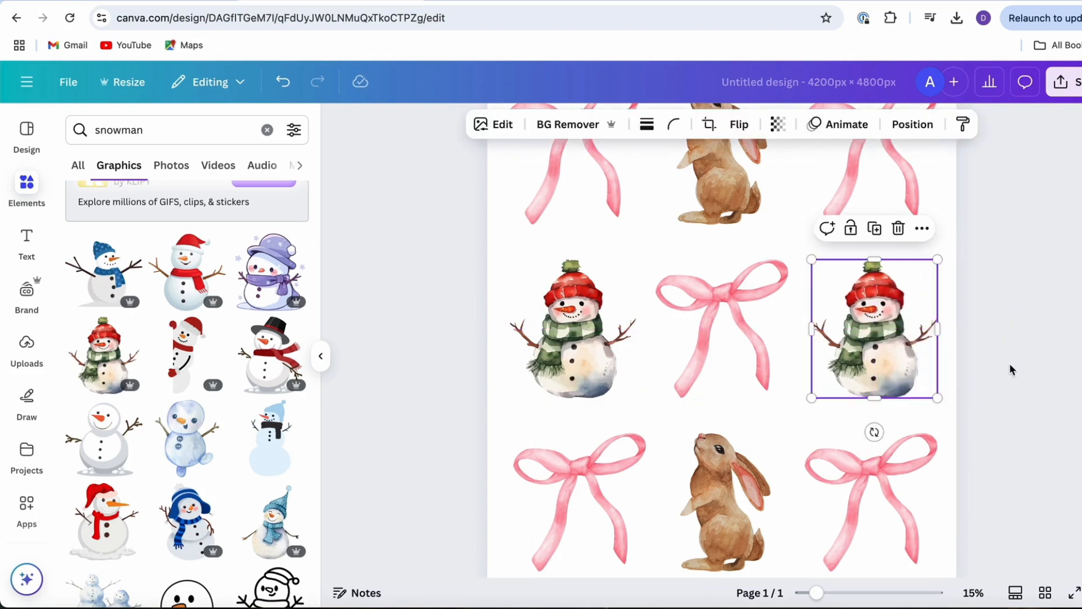
left_click(1017, 374)
Step: Swap the top row's rabbit for a duplicate of the snowman, centred between the two bows
scroll(1017, 375, "down", 2)
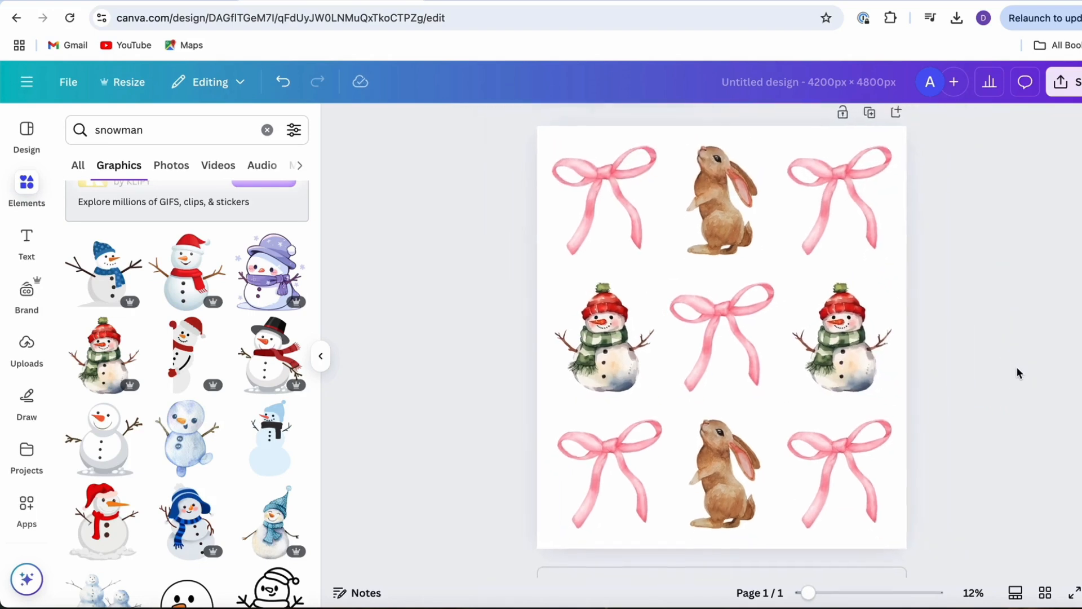
left_click(618, 351)
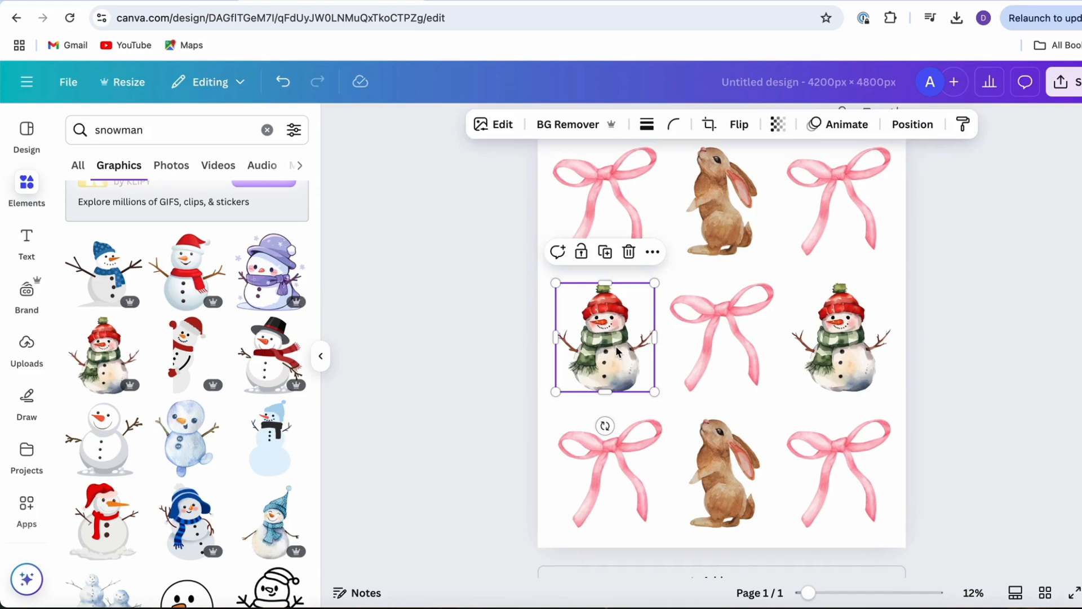
left_click(709, 225)
key("Delete")
left_click_drag(596, 352, 709, 219)
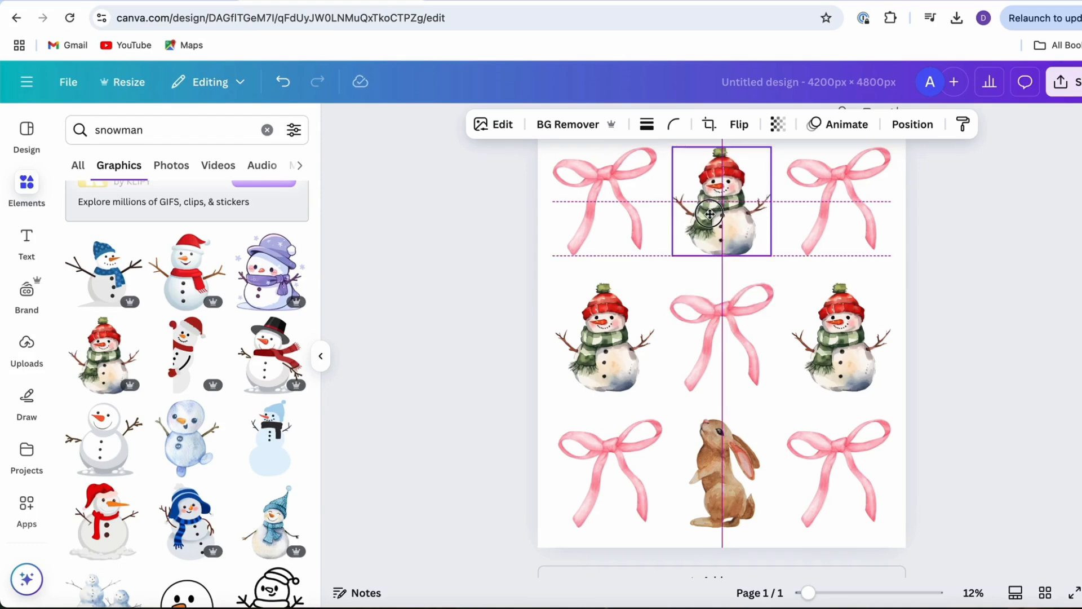
Step: Place another snowman duplicate between the bottom row's bows and delete the rabbit underneath
left_click(607, 354)
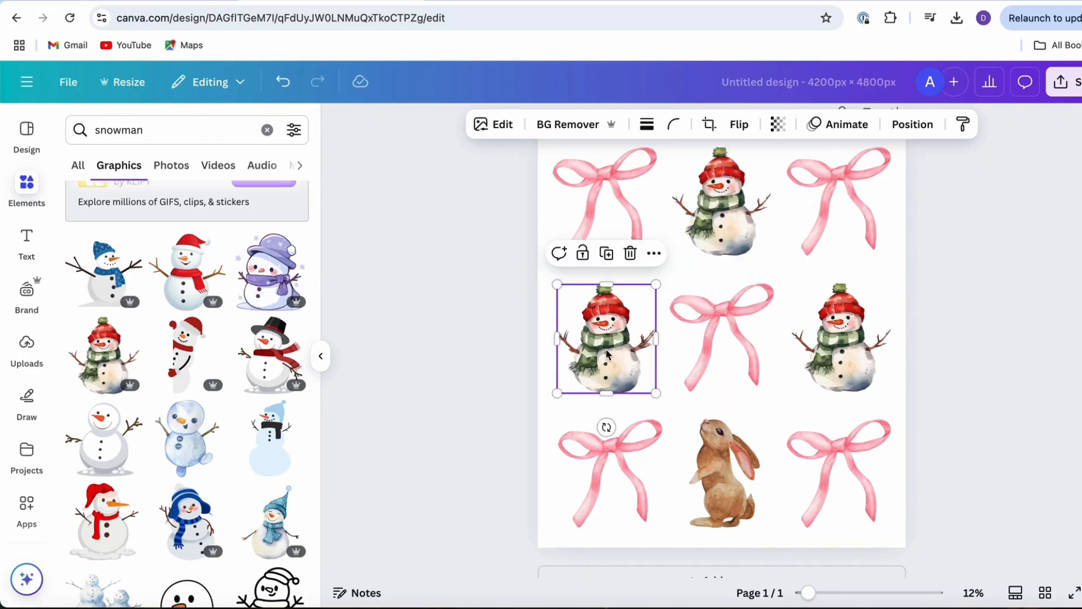
left_click_drag(607, 354, 744, 507)
left_click(697, 518)
key("Delete")
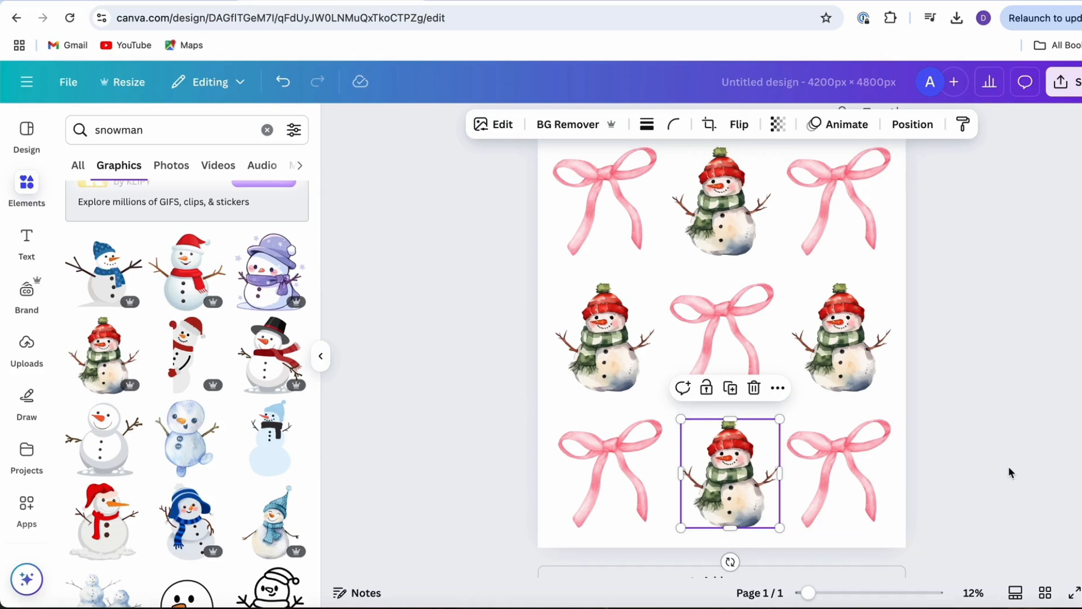
left_click(1009, 466)
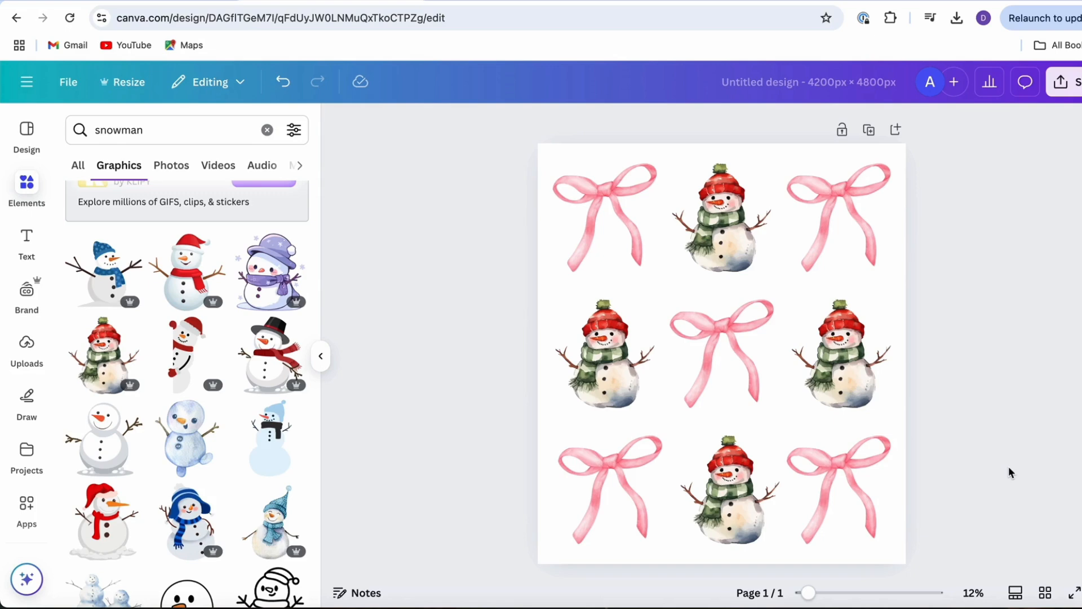
Step: Search the graphics for "red coquette bow"
left_click_drag(150, 138, 96, 137)
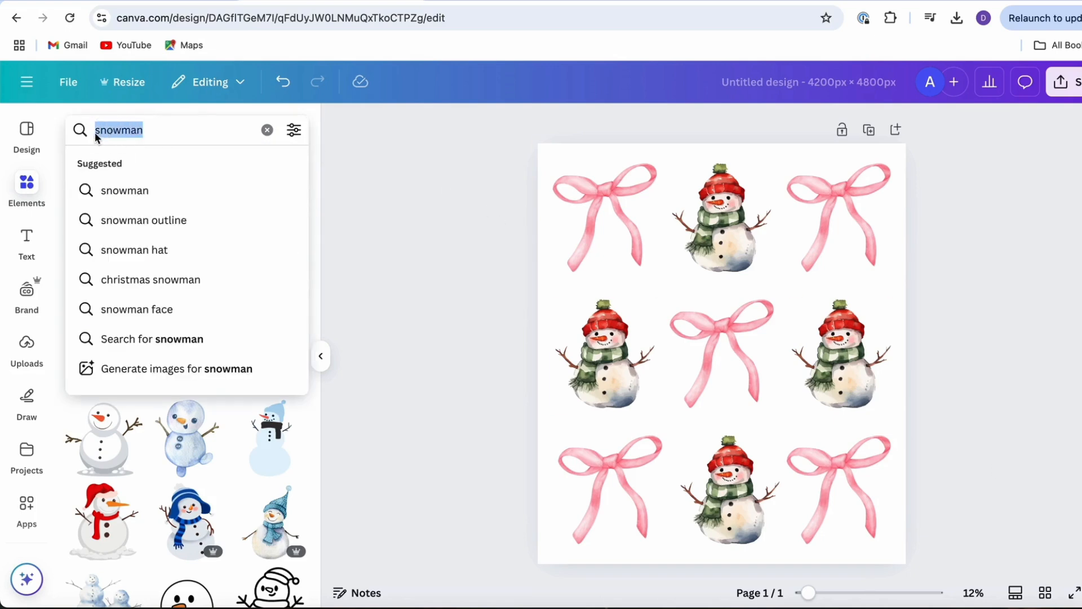
type("r")
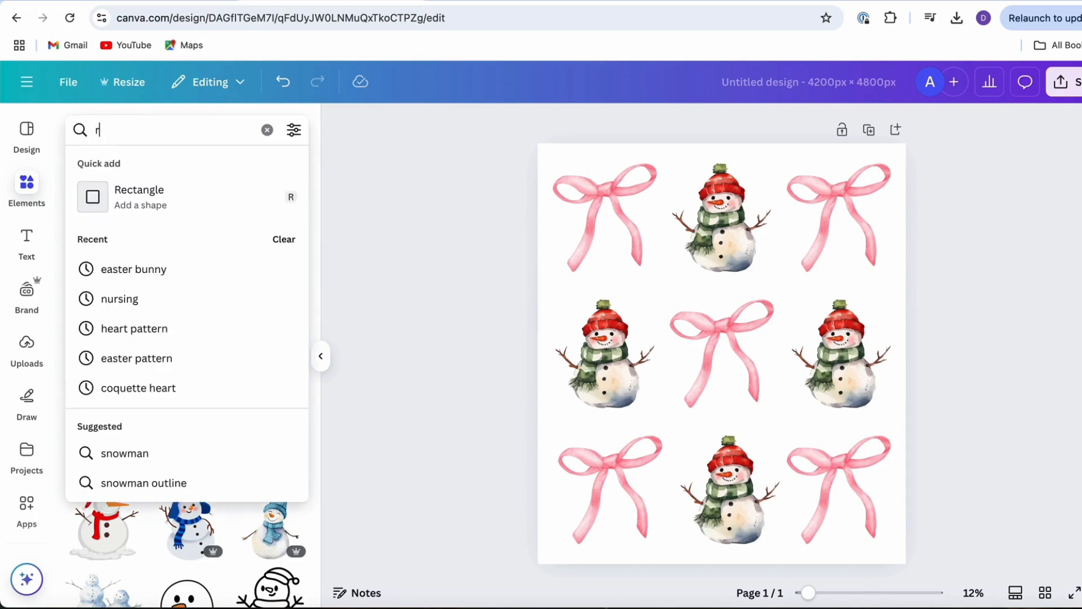
type("ed coqut")
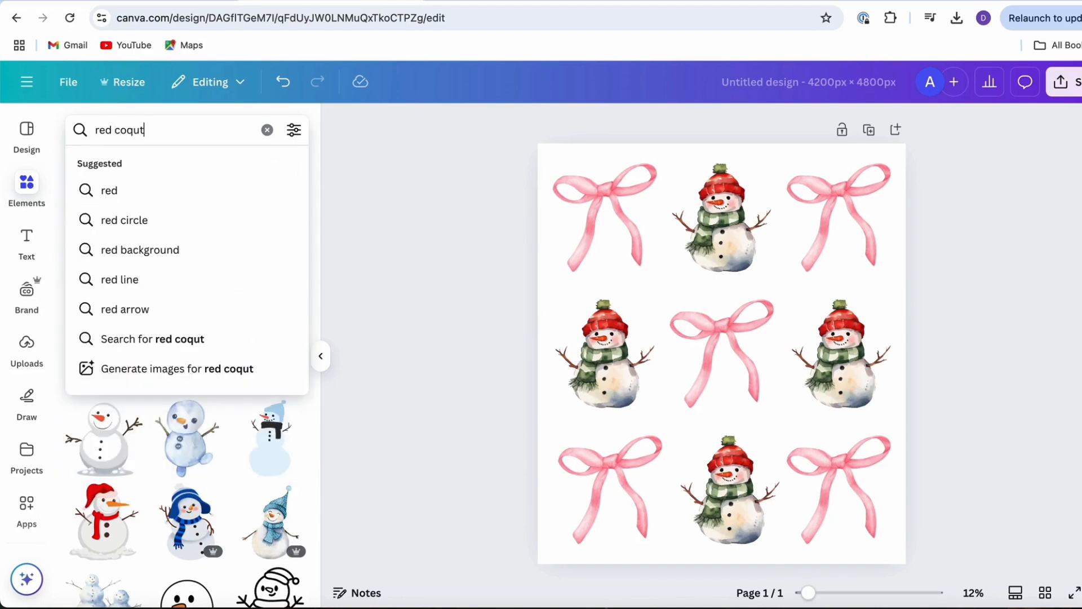
key("BackSpace")
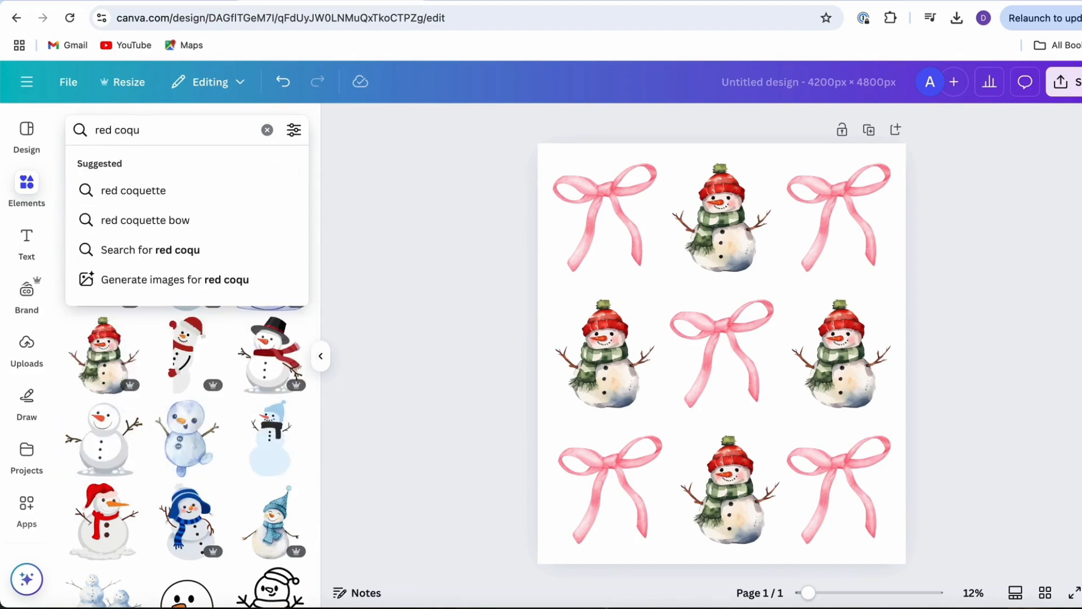
type("ette bow")
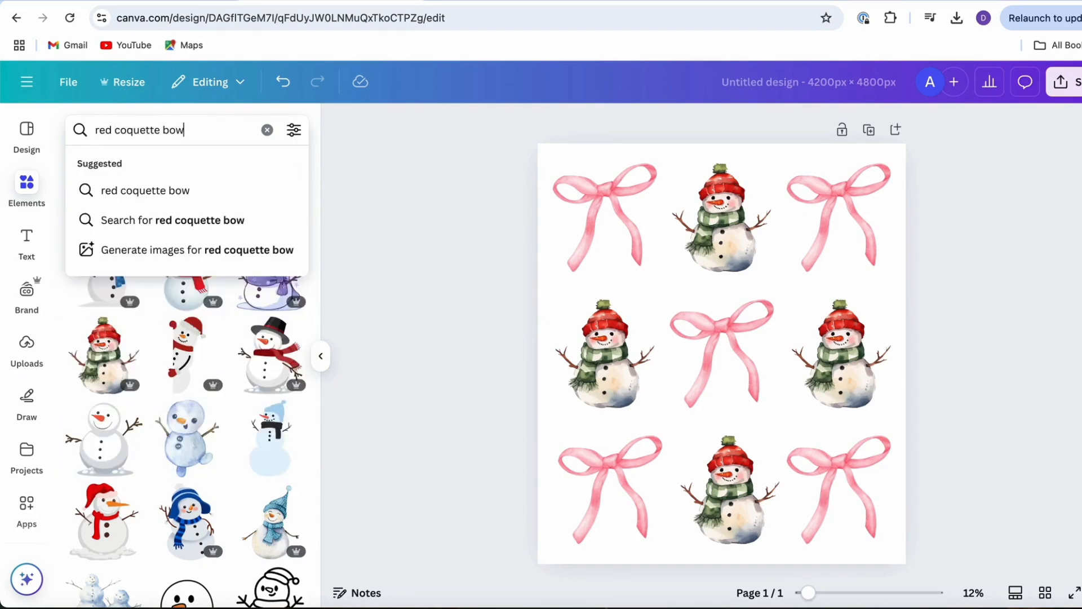
key("Return")
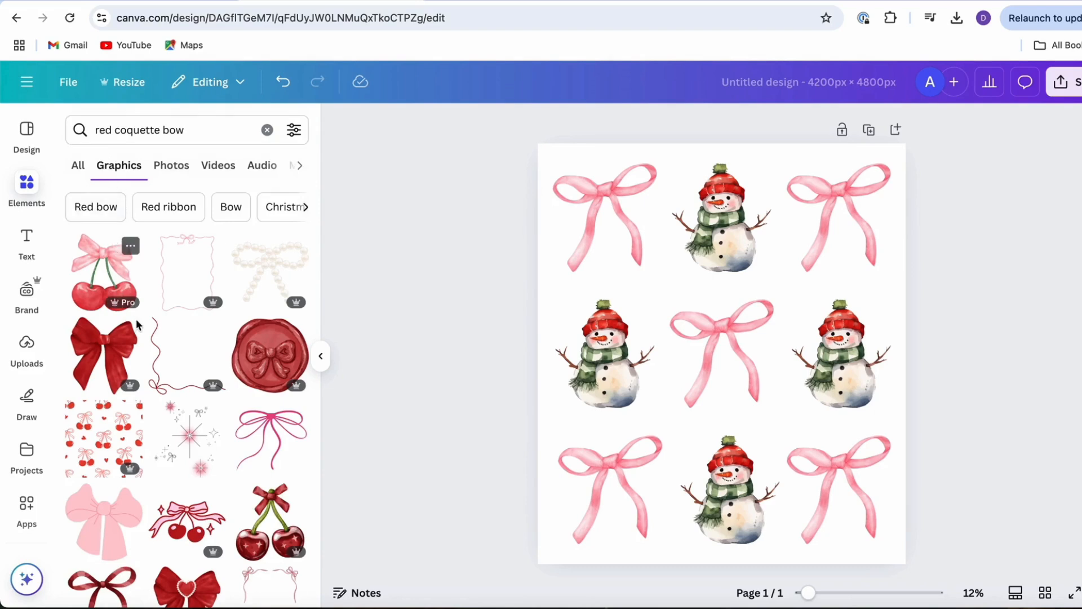
Step: Add the solid red bow, shrink it to grid size and swap it for the pink bow at the top row's left end
left_click(98, 355)
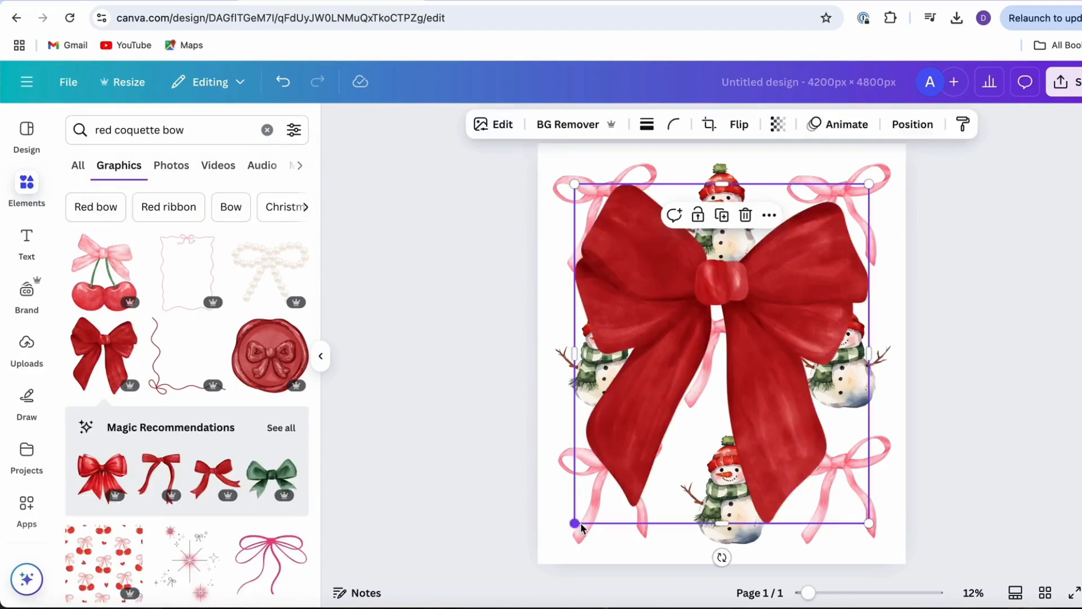
left_click_drag(580, 523, 776, 296)
left_click(623, 209)
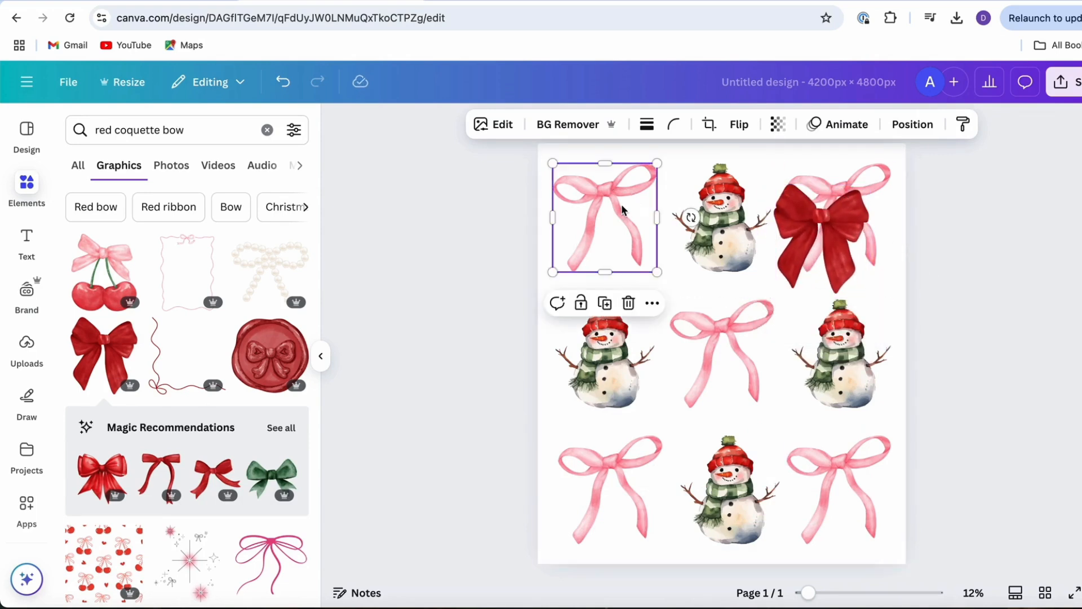
key("Delete")
left_click_drag(839, 243, 631, 240)
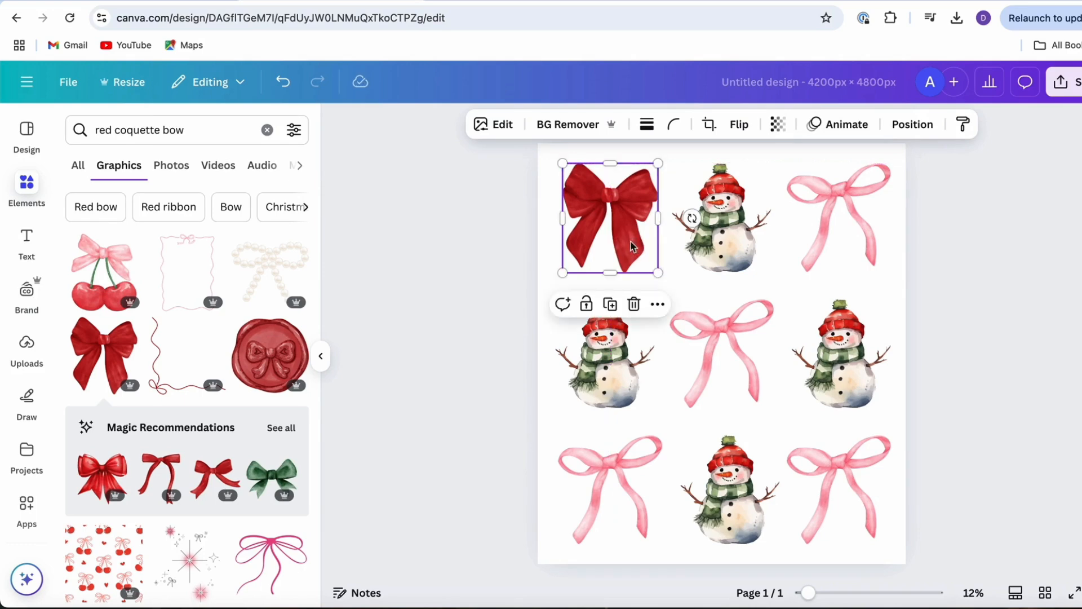
left_click(965, 276)
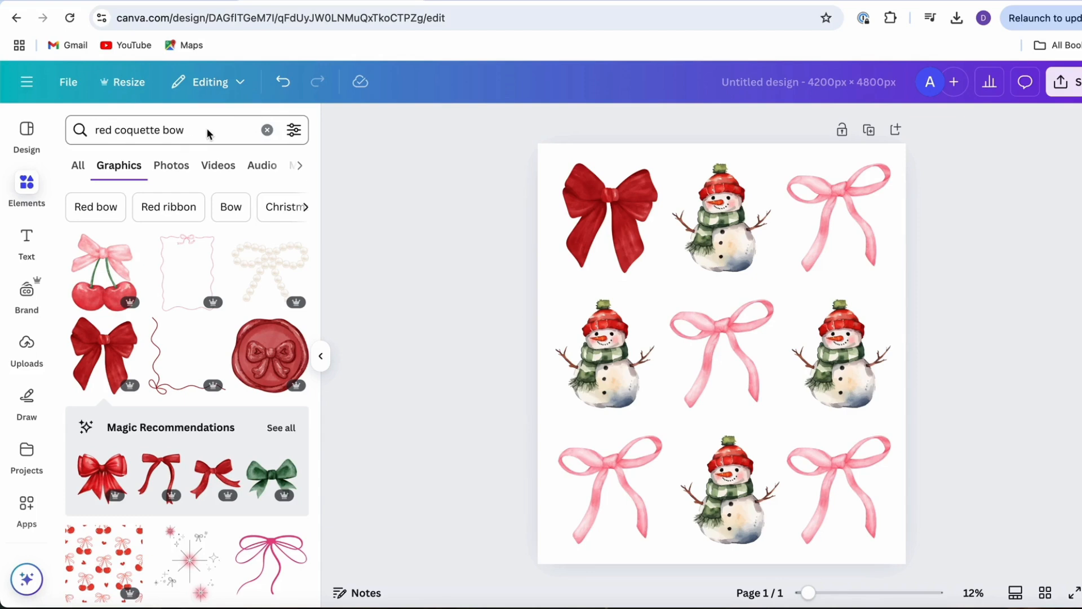
Step: Search the graphics for "nursing" and add the pink scrub top with the heart badge and rose
left_click_drag(208, 133, 62, 133)
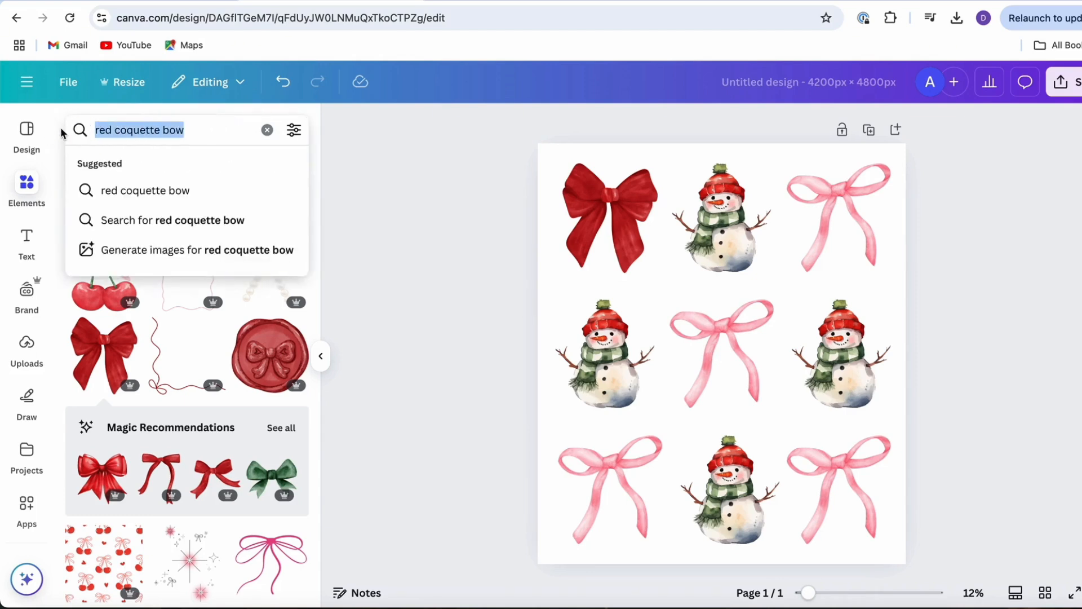
type("nursing")
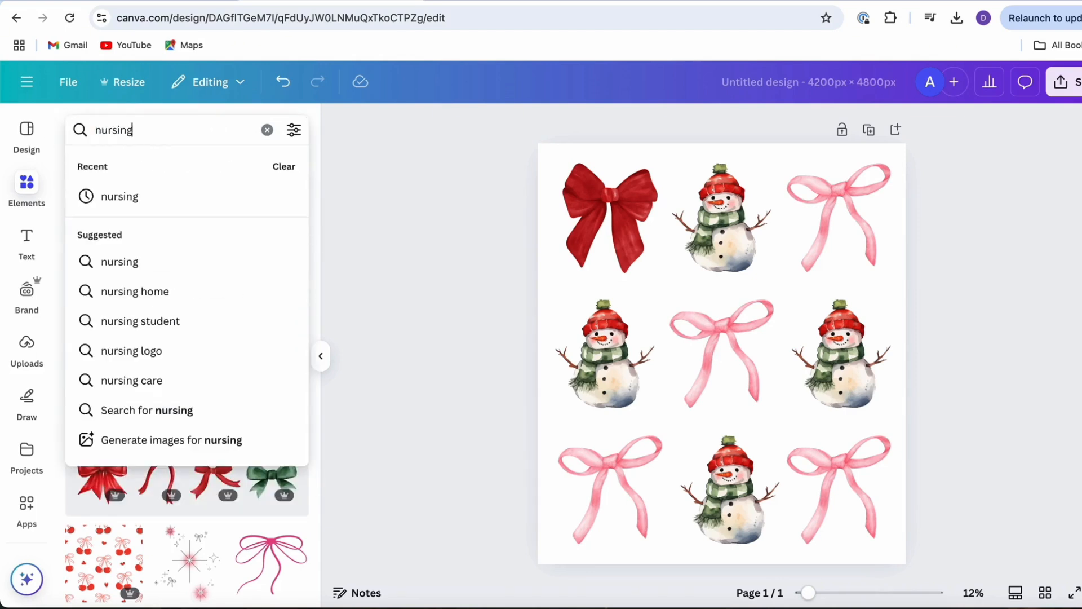
key("Return")
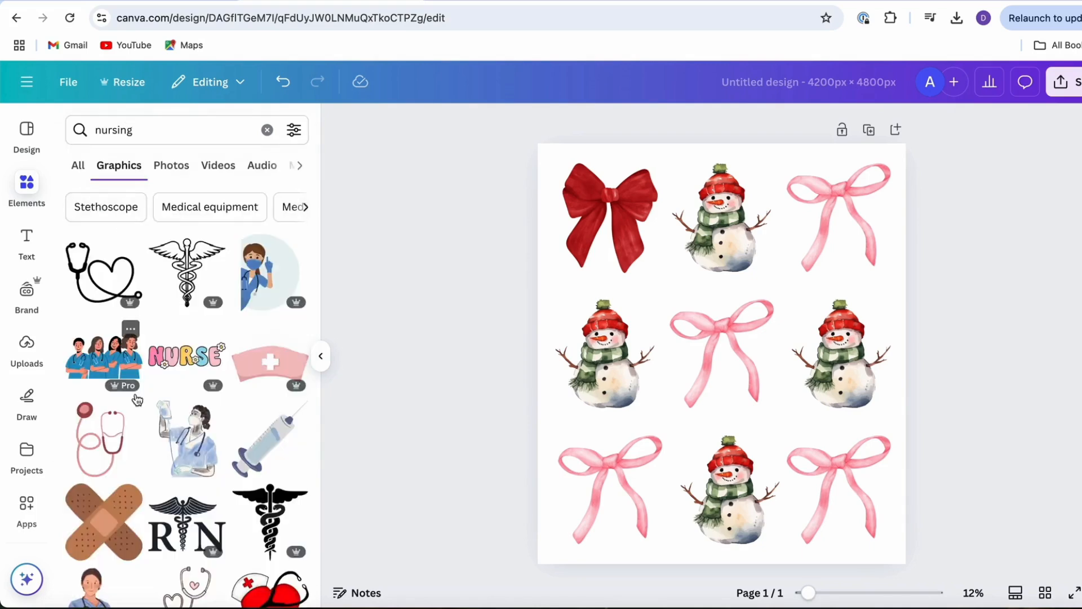
scroll(137, 400, "down", 3)
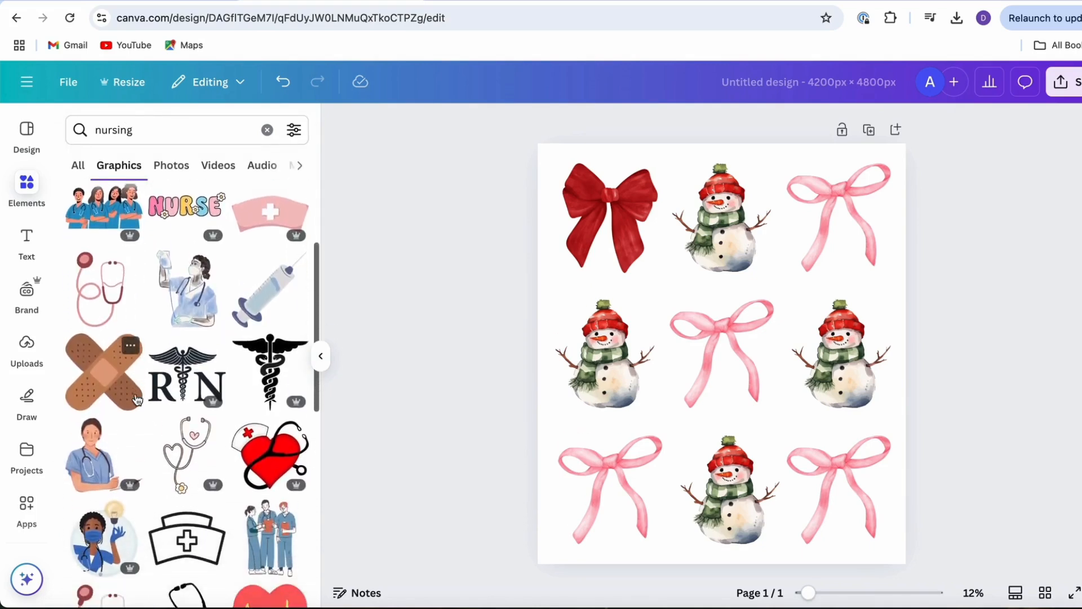
scroll(137, 400, "down", 3)
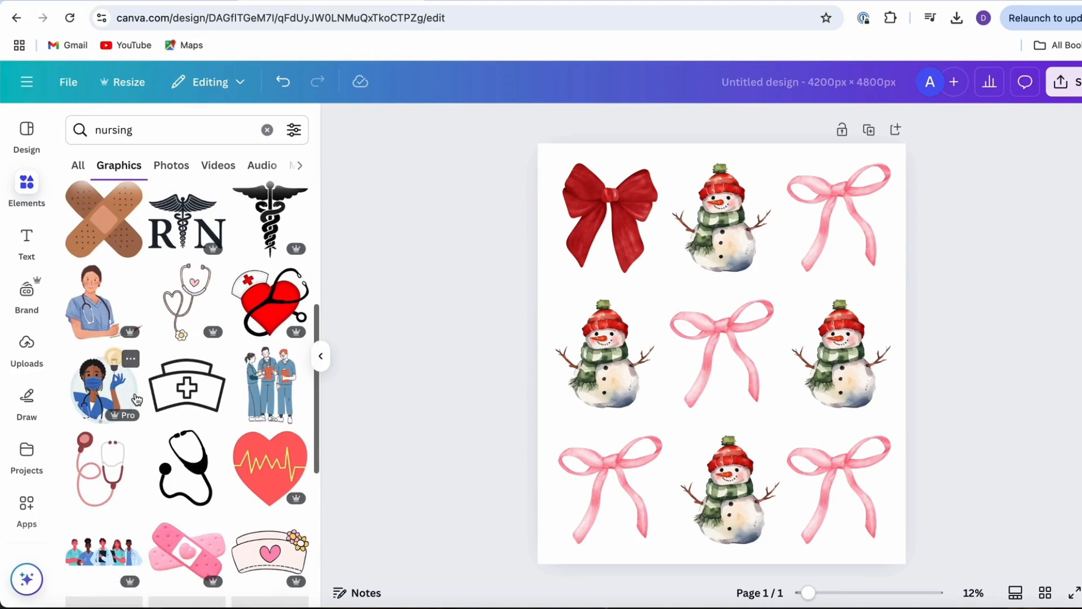
scroll(137, 399, "down", 5)
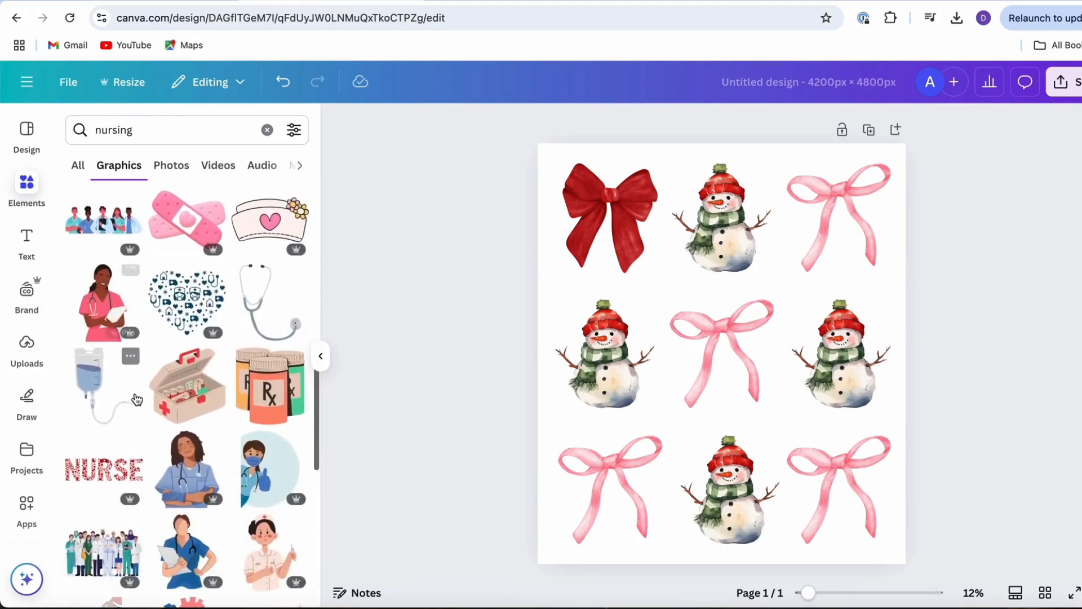
scroll(136, 399, "down", 5)
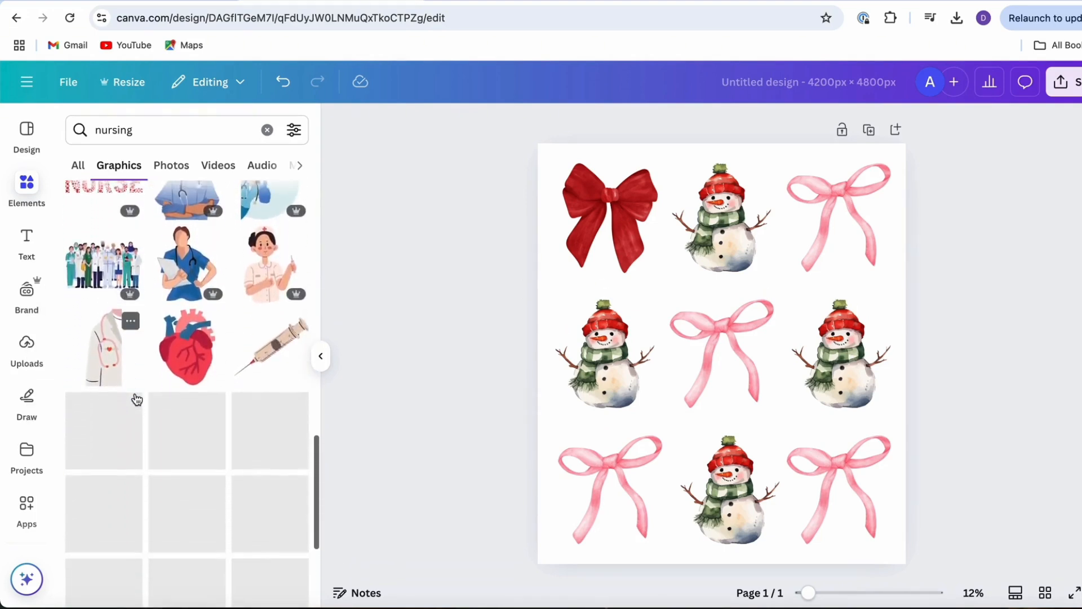
scroll(137, 399, "down", 2)
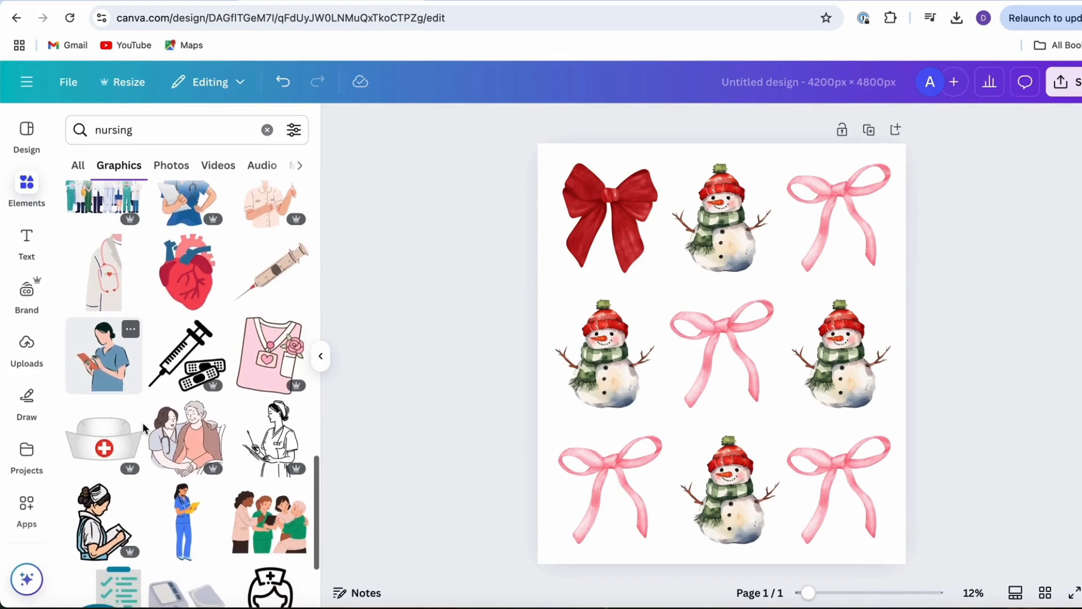
scroll(143, 427, "down", 1)
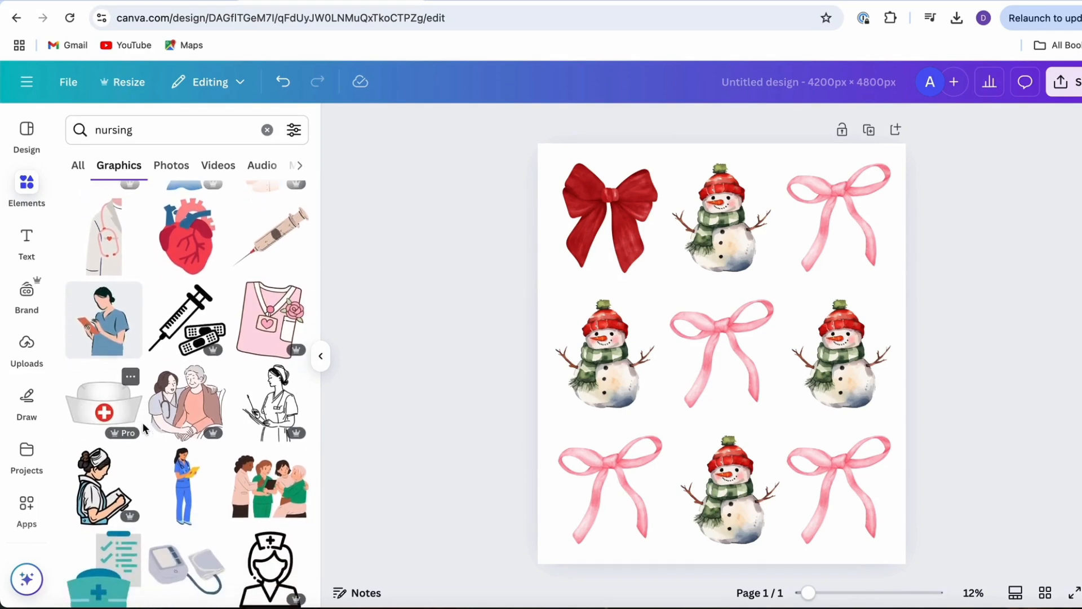
left_click(252, 334)
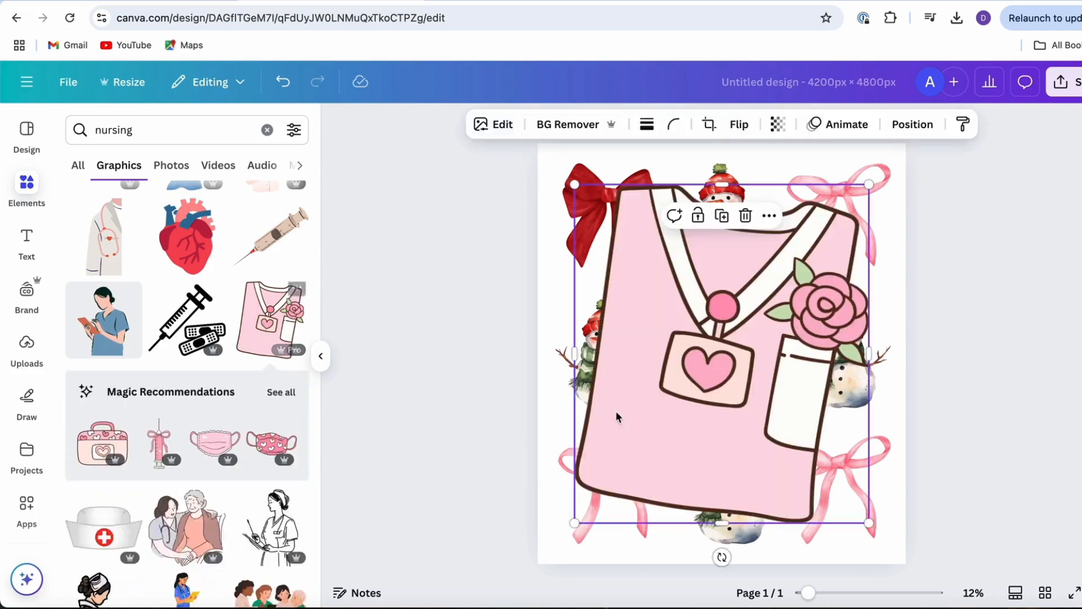
Step: Shrink the scrub top to grid size and place it in the middle of the top row, deleting the snowman there
left_click_drag(574, 524, 770, 294)
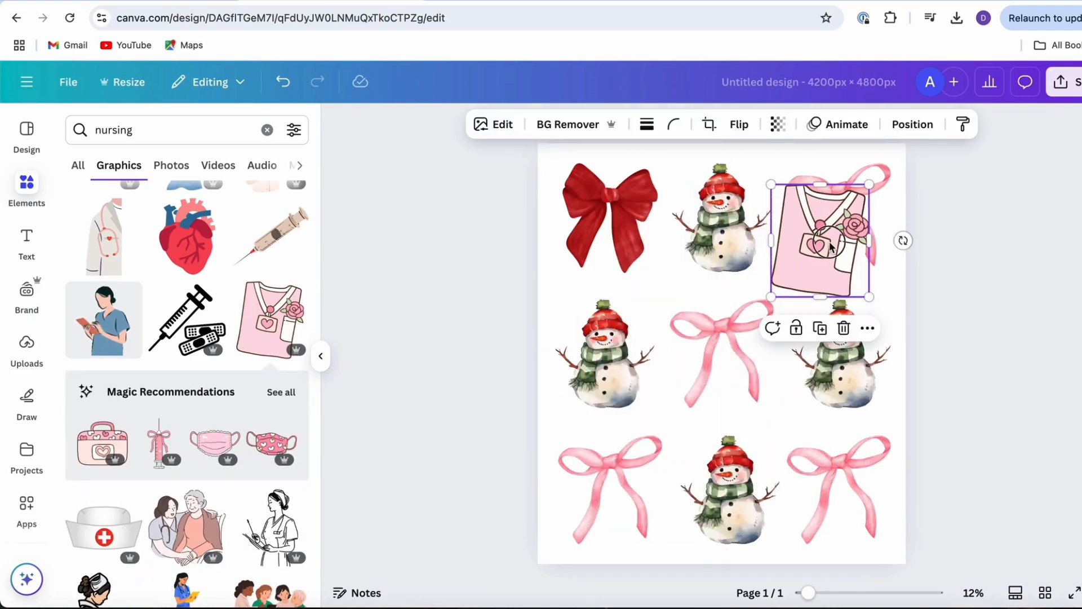
left_click_drag(829, 247, 696, 242)
left_click(730, 237)
key("Delete")
Step: Delete the red bow and place a duplicate of the top row's remaining pink bow in its spot
left_click(591, 214)
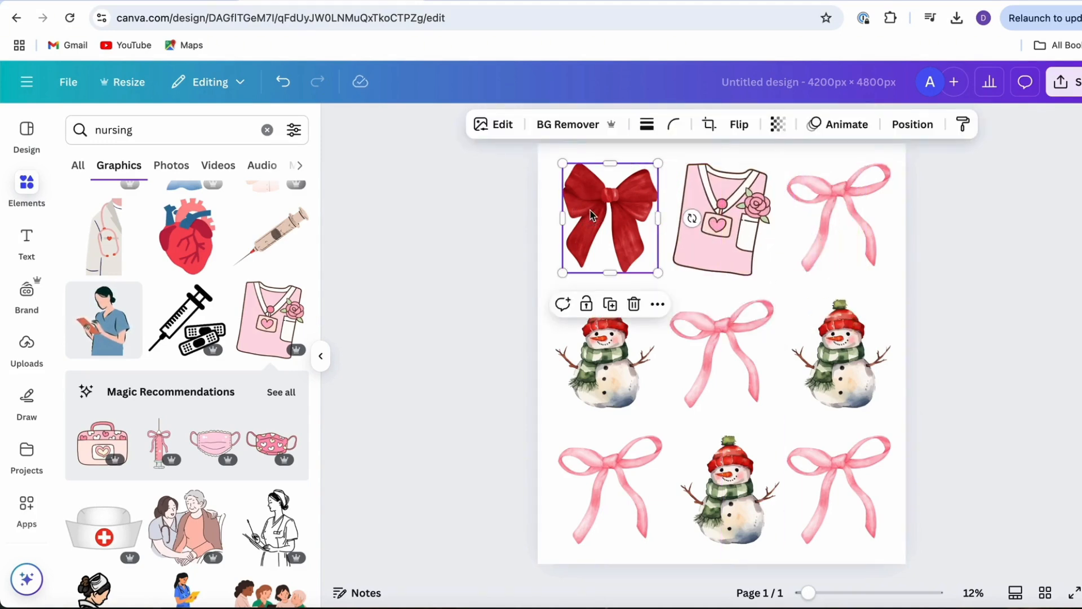
key("Delete")
left_click(829, 217)
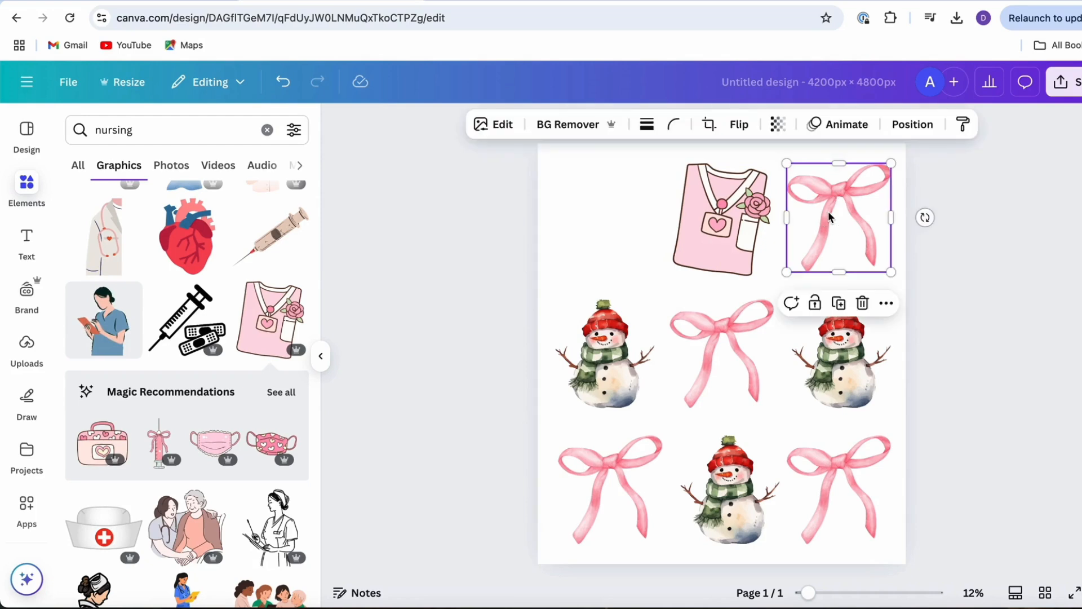
left_click_drag(827, 211, 588, 203)
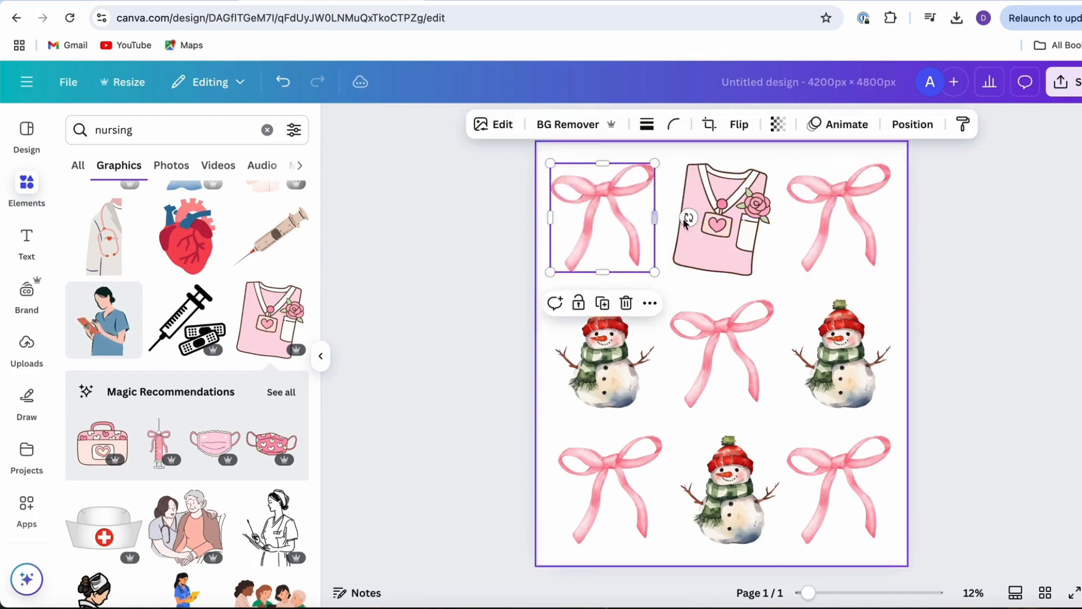
Step: Replace the snowman at the left end of the middle row with a duplicate of the scrub top
left_click(721, 237)
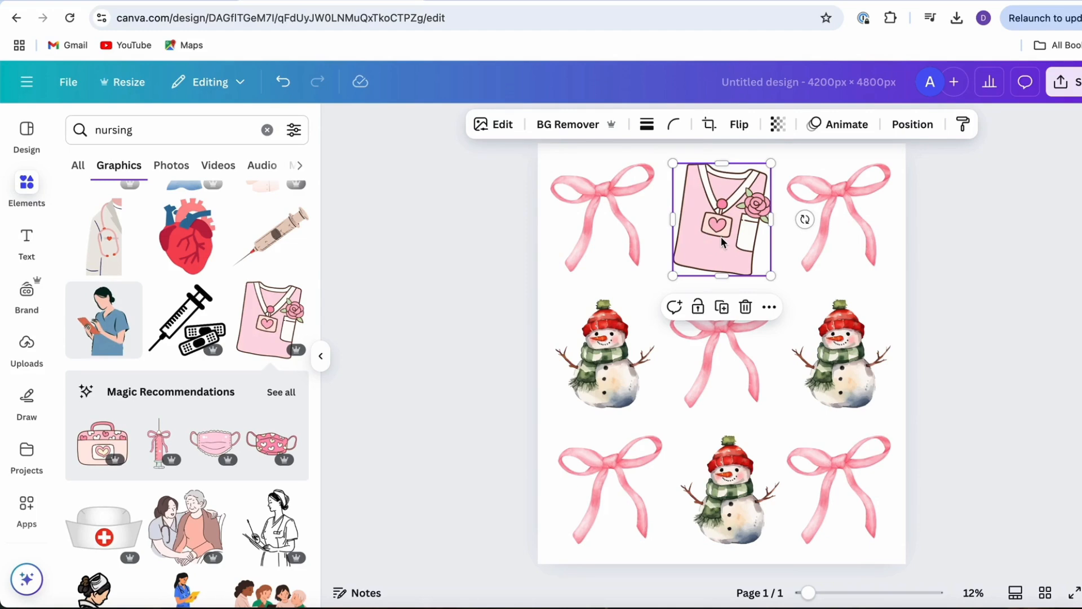
left_click(617, 382)
key("Delete")
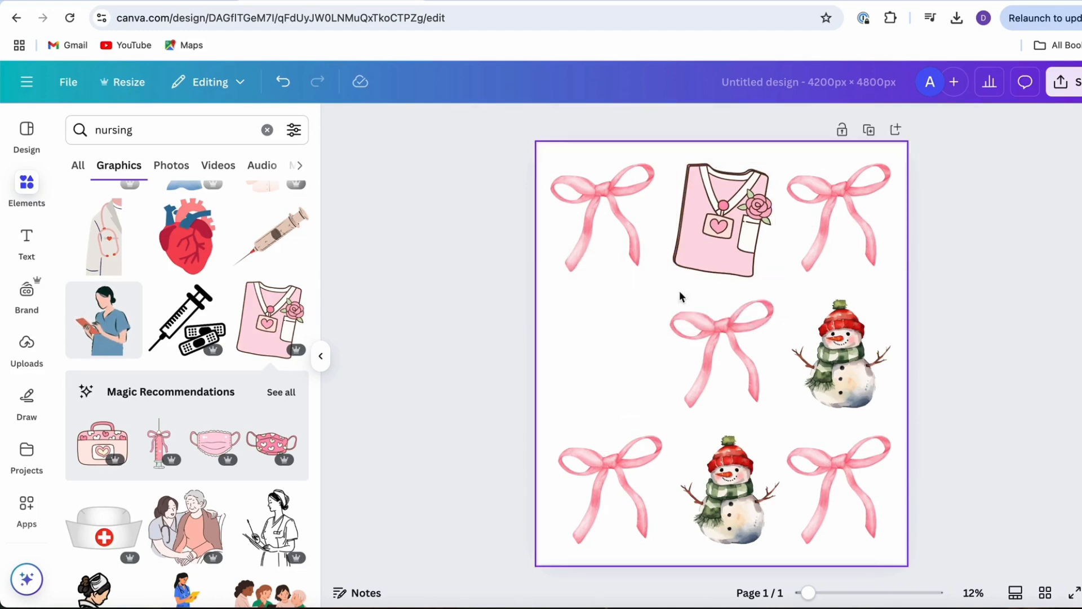
left_click_drag(721, 248, 612, 390)
Step: Delete the snowman at the right end of the middle row and place a scrub top duplicate there
left_click(868, 374)
key("Delete")
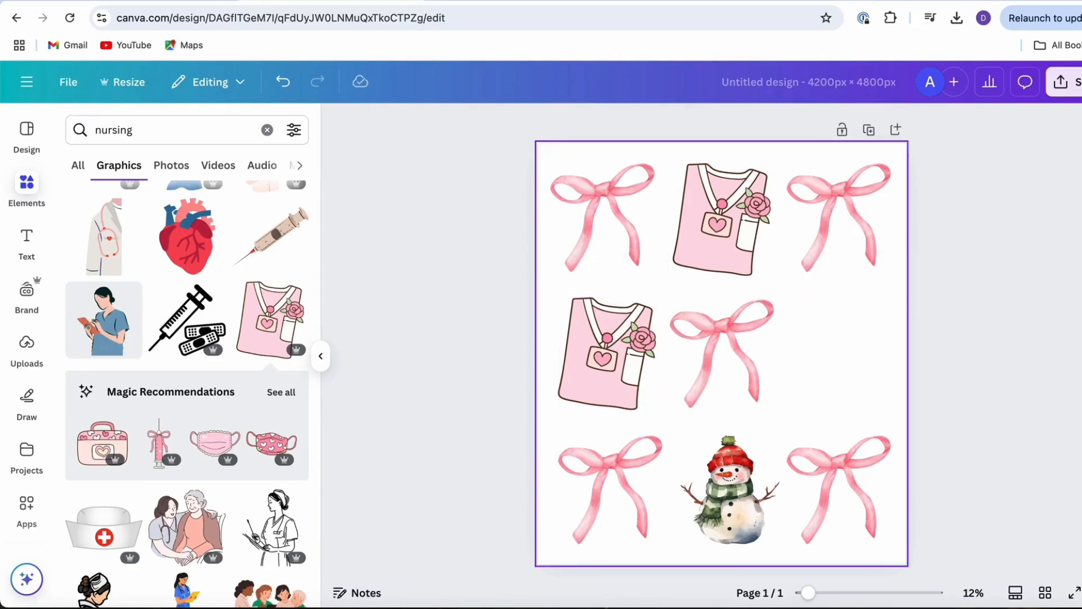
left_click(721, 248)
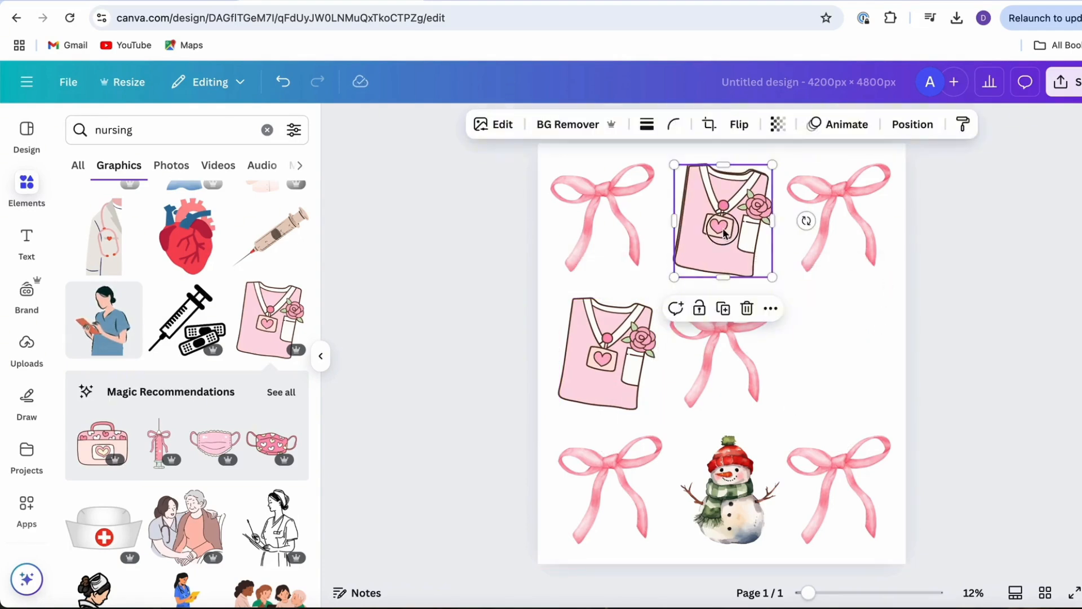
left_click_drag(721, 248, 837, 367)
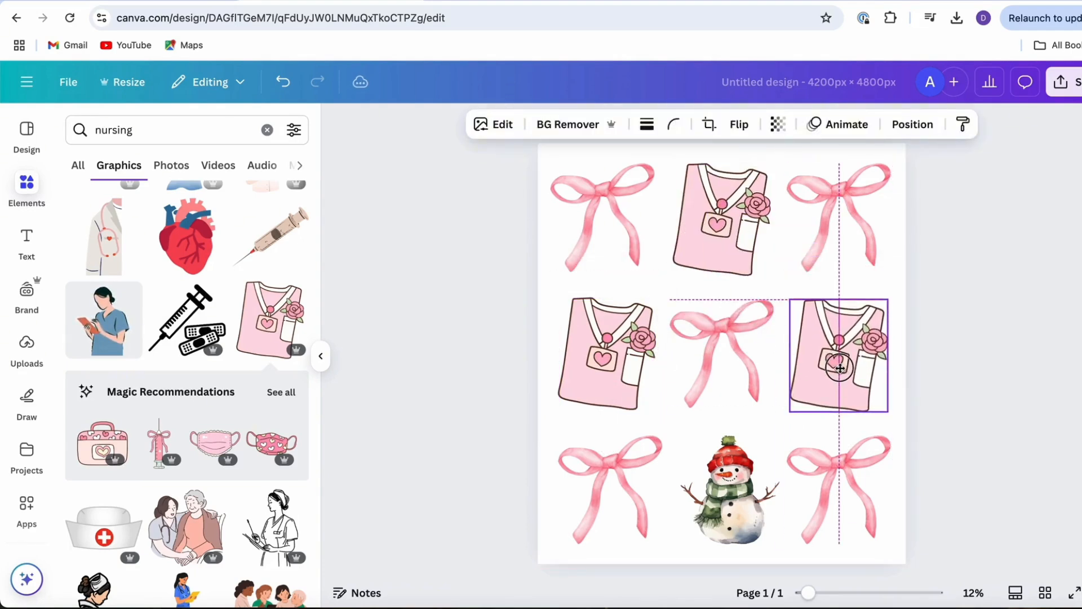
Step: Swap the bottom row's snowman for a duplicate of the scrub top, centred between the two bows
left_click(731, 485)
key("Delete")
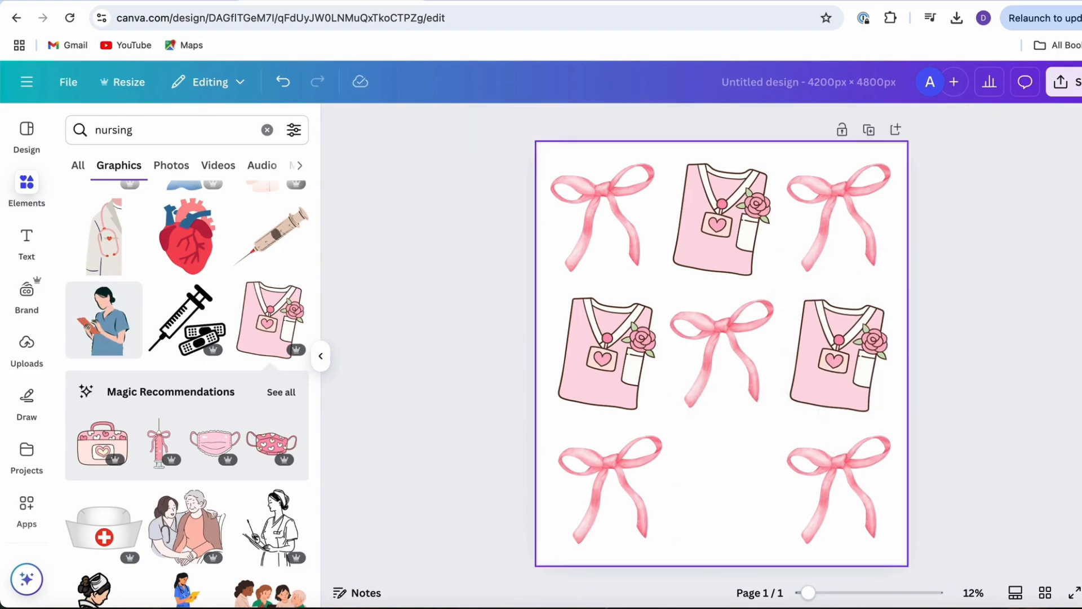
left_click(744, 243)
left_click_drag(744, 243, 742, 504)
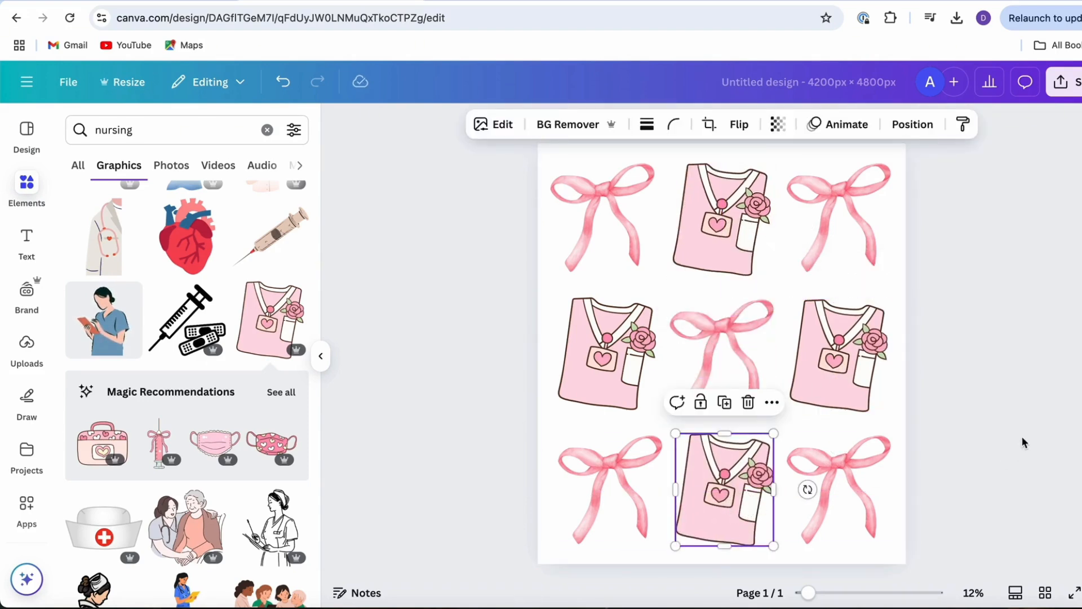
left_click(1023, 432)
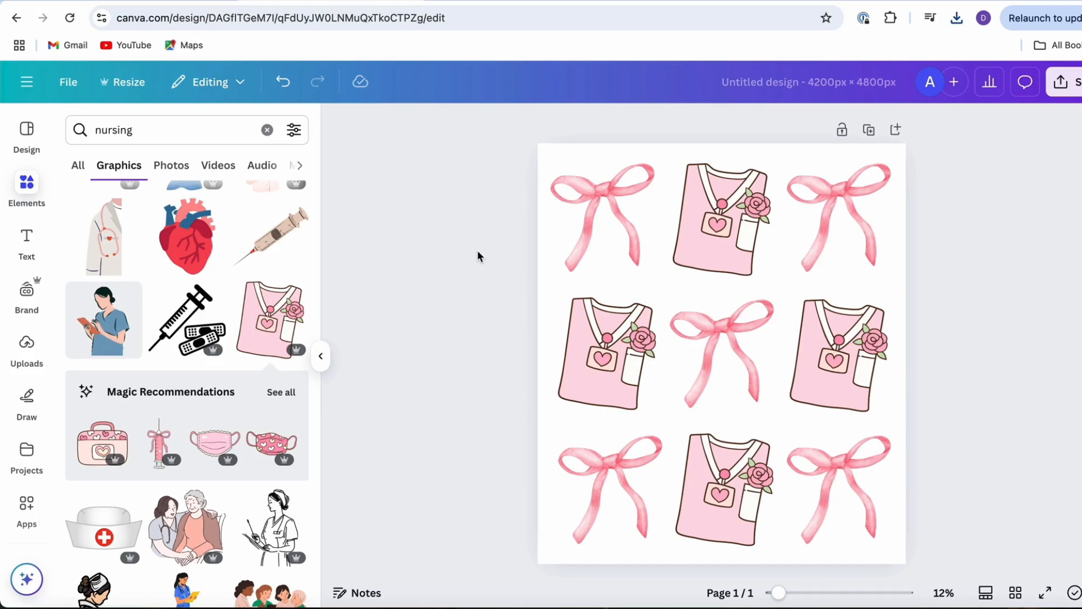
Step: Name the design "Nurse Coquette"
left_click(773, 88)
type("N")
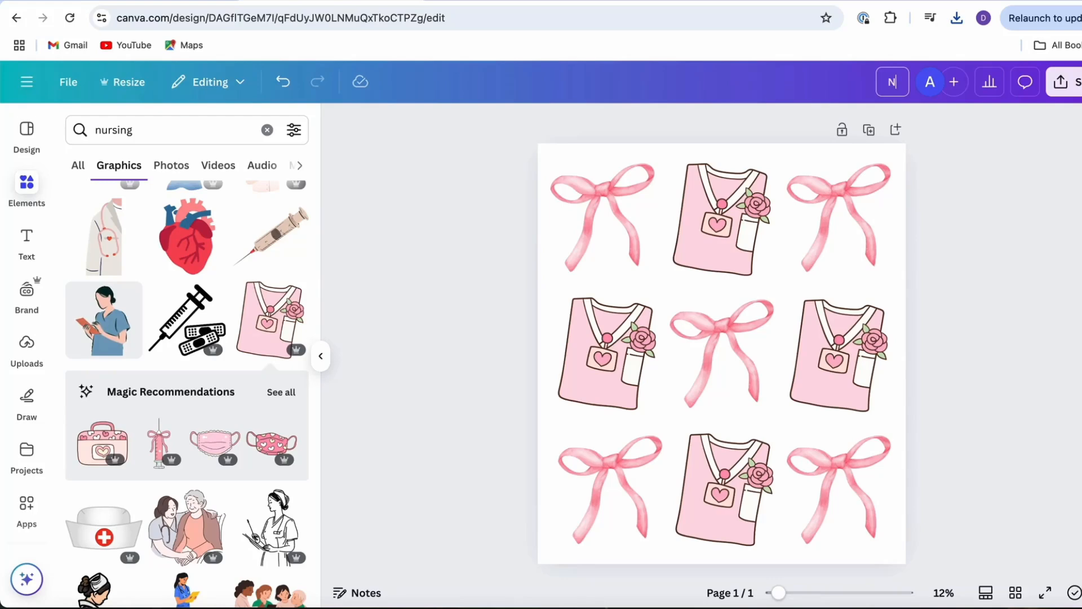
type("urse")
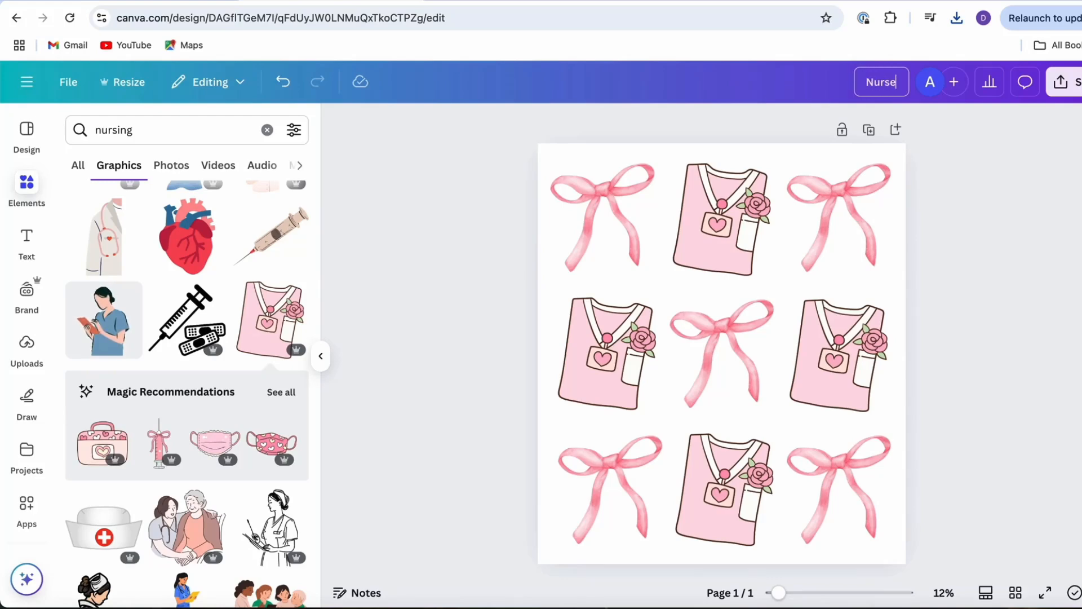
type(" Coquette")
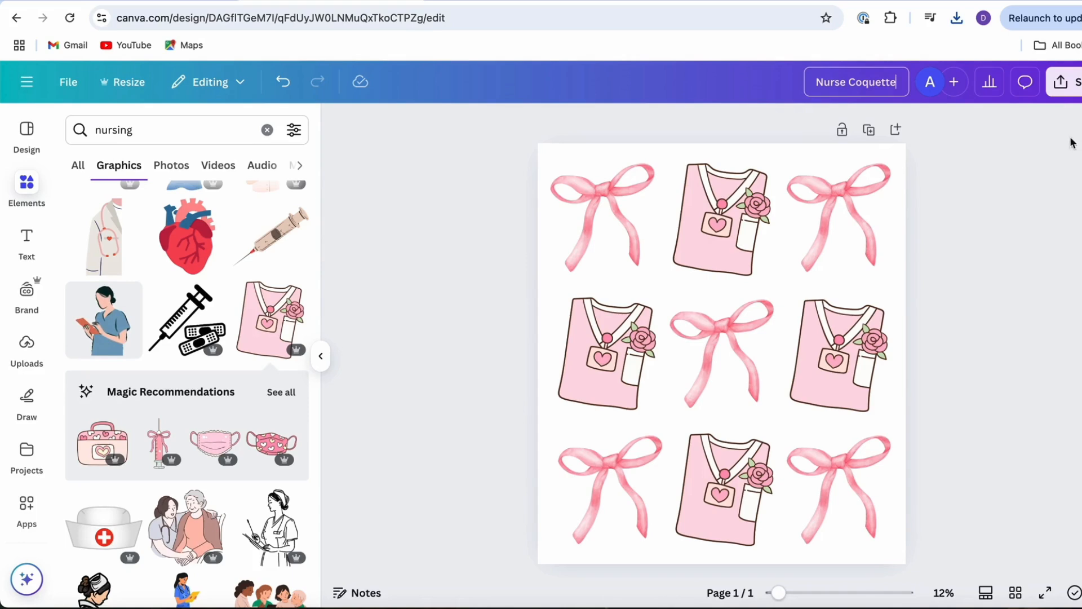
Step: Download the design as a 4,200 × 4,800 px PNG with a transparent background, and dismiss the download pop-ups
left_click(1061, 83)
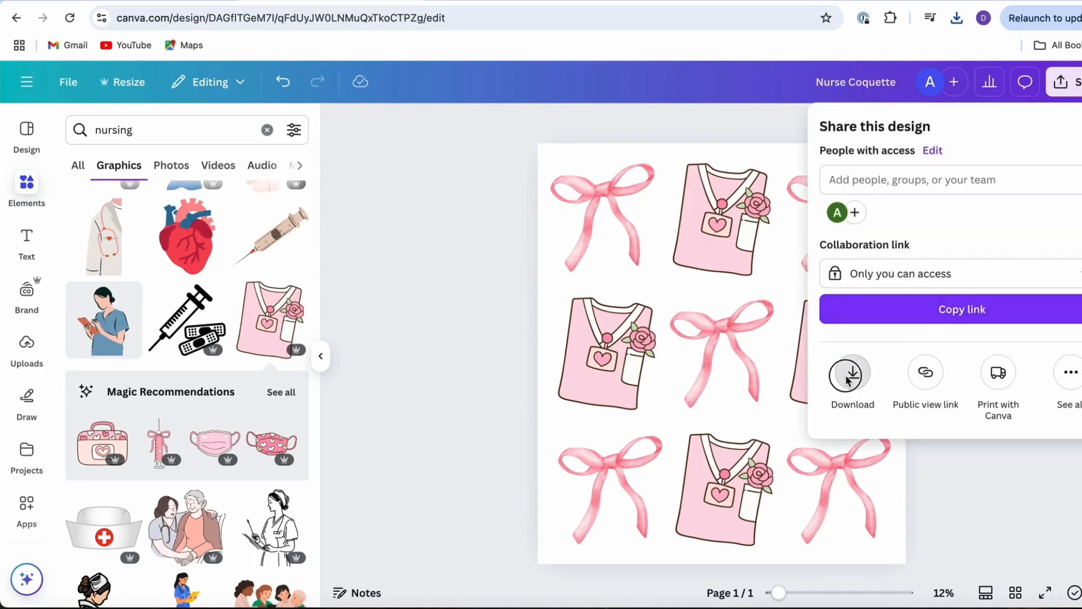
left_click(853, 372)
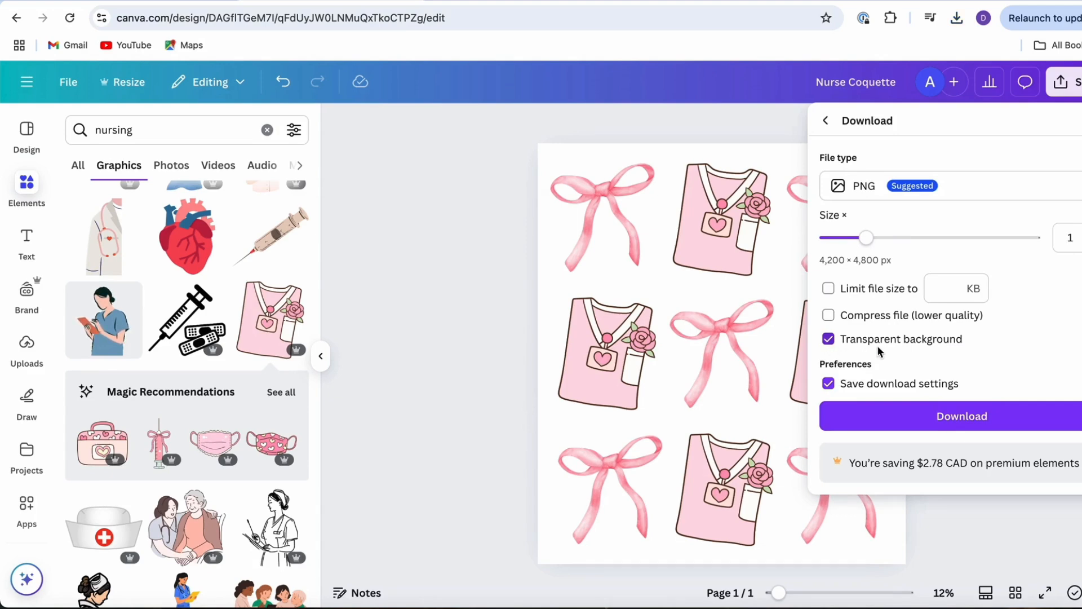
left_click(907, 420)
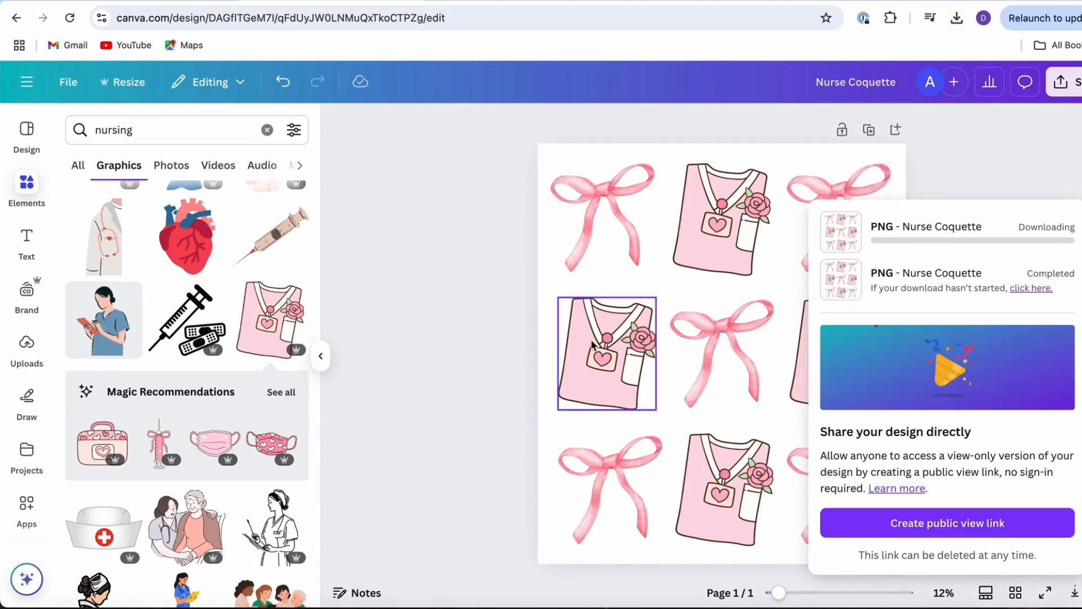
left_click(423, 323)
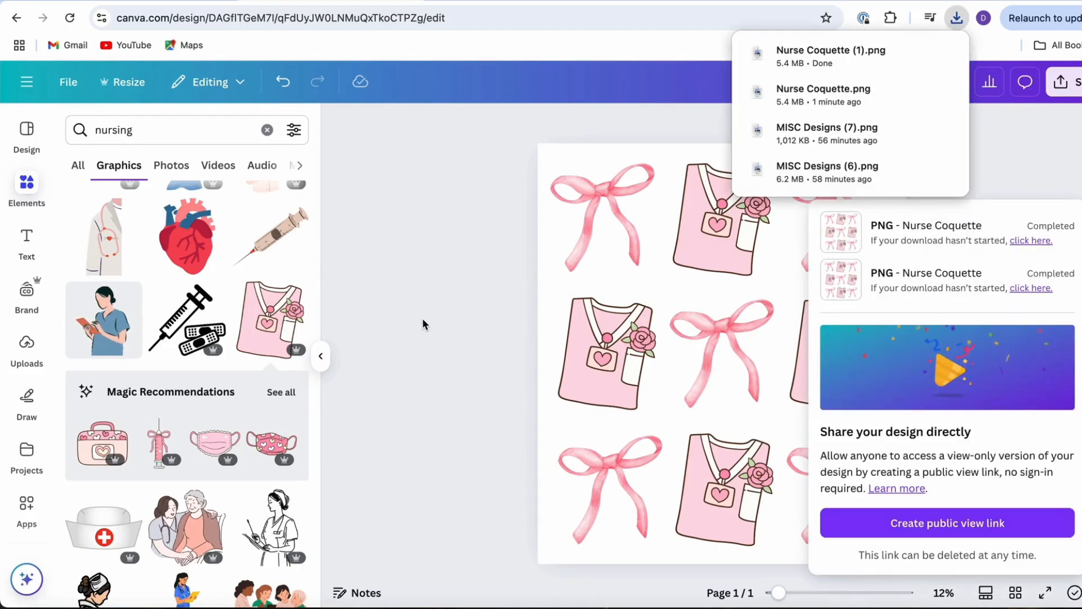
left_click(424, 324)
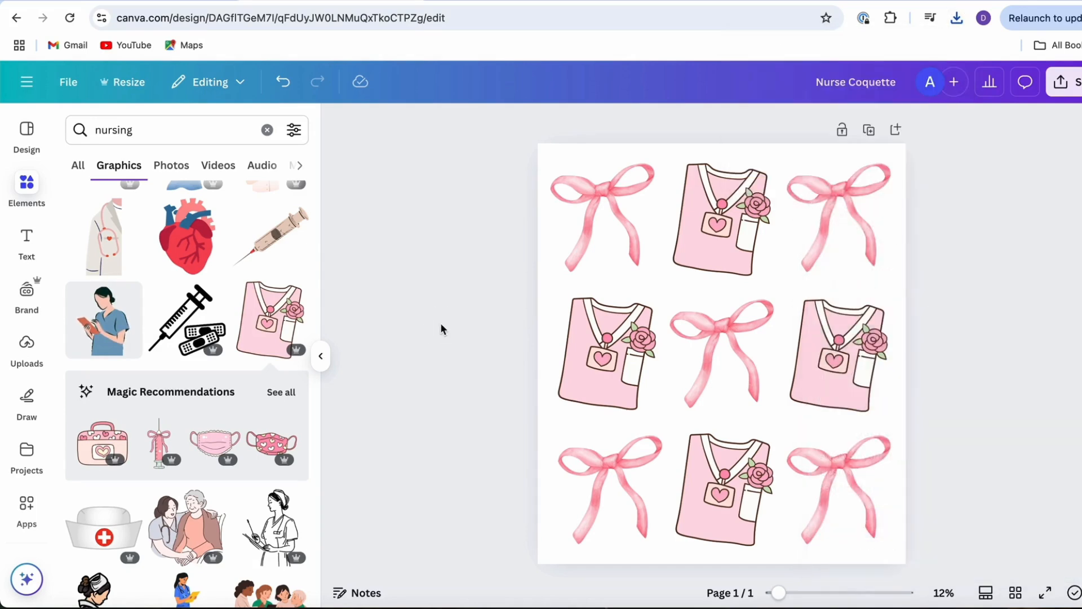